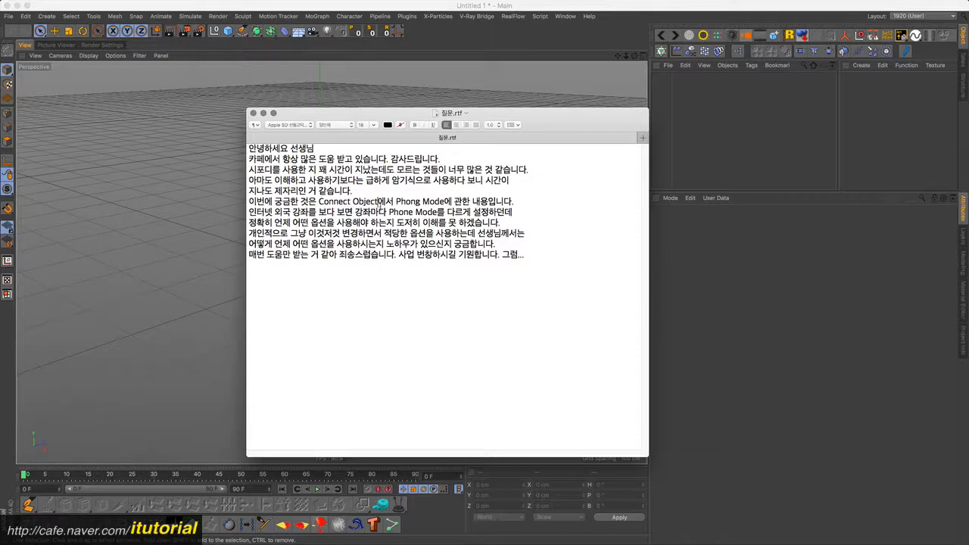
# Review the question about the Connect object's Phong Mode in the 질문.rtf document and switch to Cinema 4D
pyautogui.moveTo(396, 201); pyautogui.dragTo(445, 201)
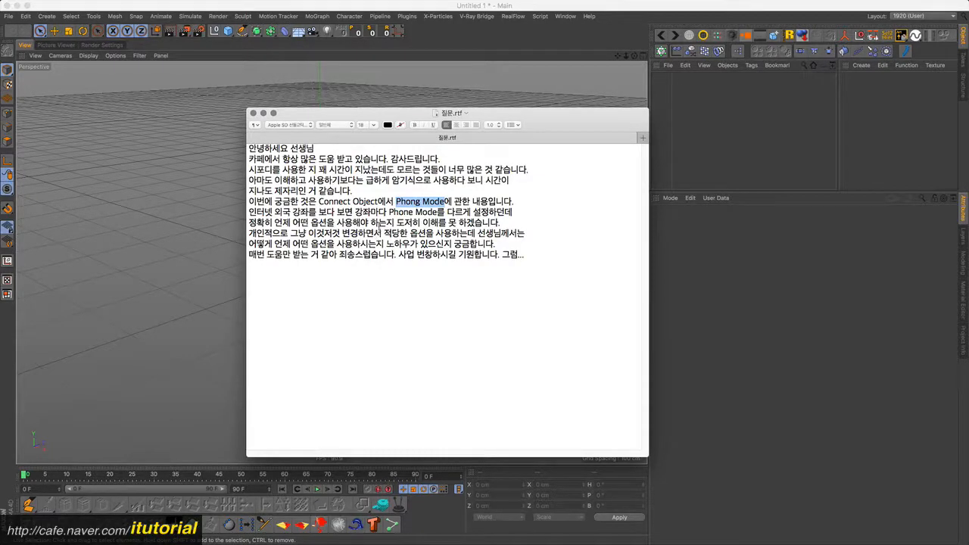
pyautogui.click(378, 225)
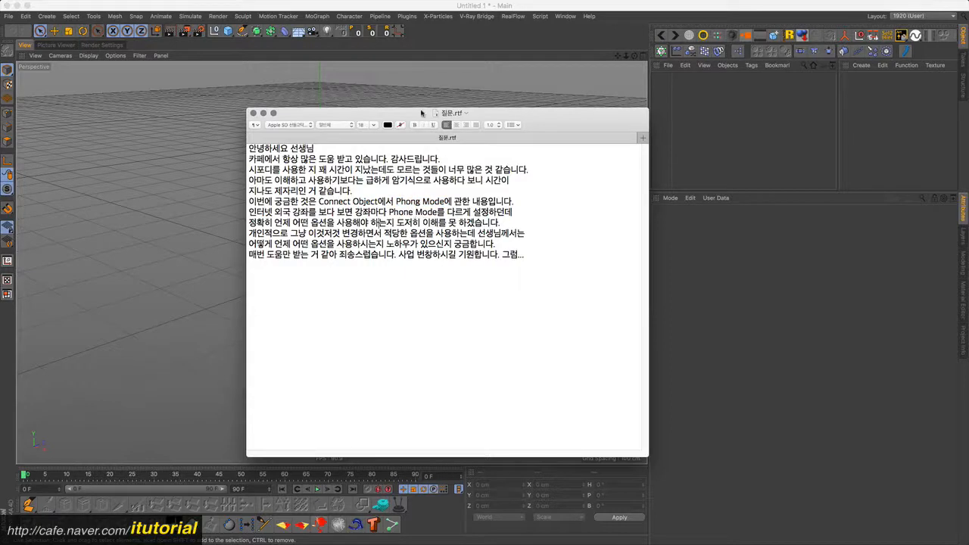
pyautogui.moveTo(421, 112); pyautogui.dragTo(415, 112)
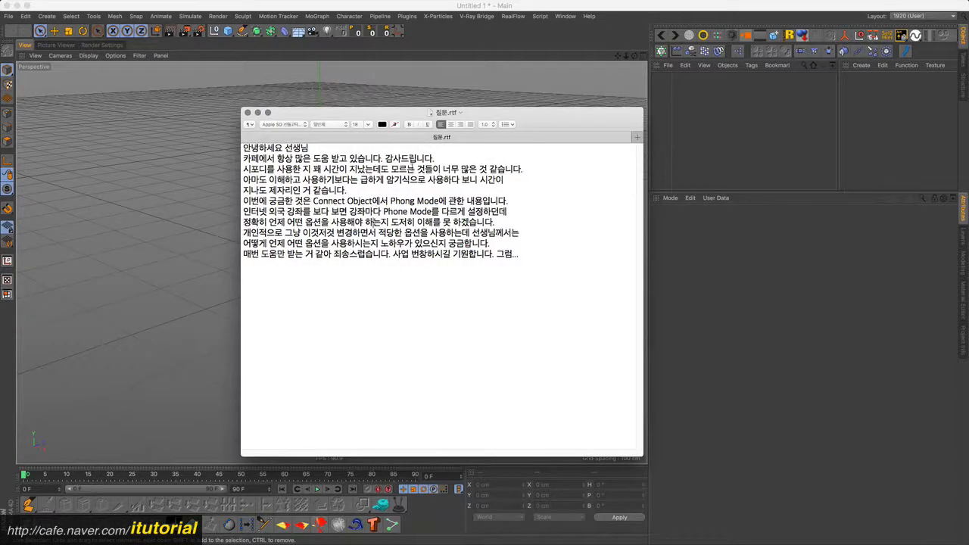
pyautogui.moveTo(413, 117); pyautogui.dragTo(392, 115)
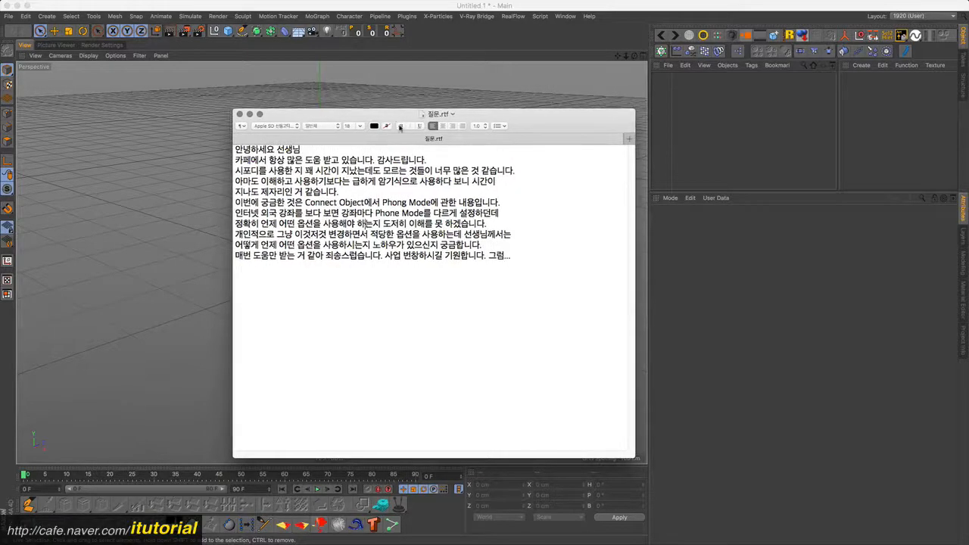
pyautogui.click(679, 117)
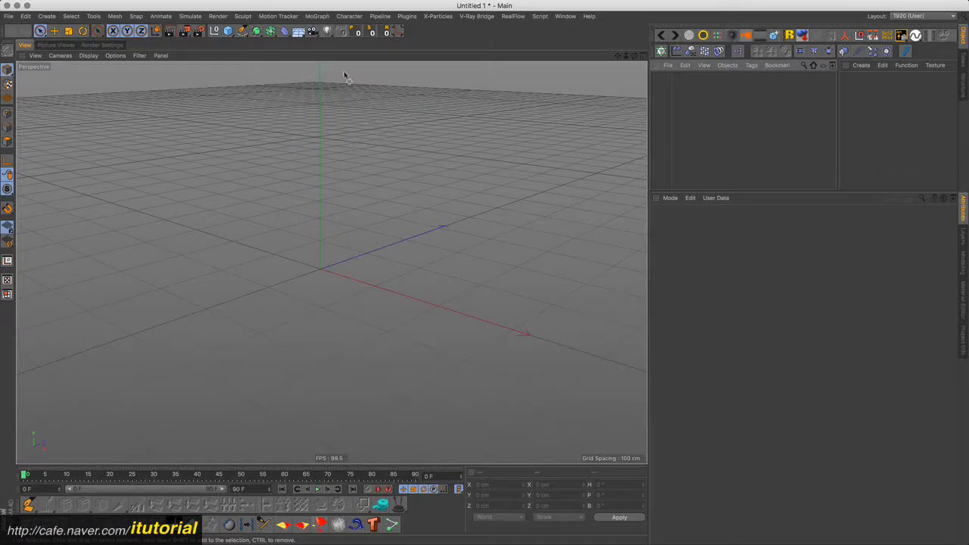
# Add a Connect object to the scene and select it to show its object properties
pyautogui.click(270, 31)
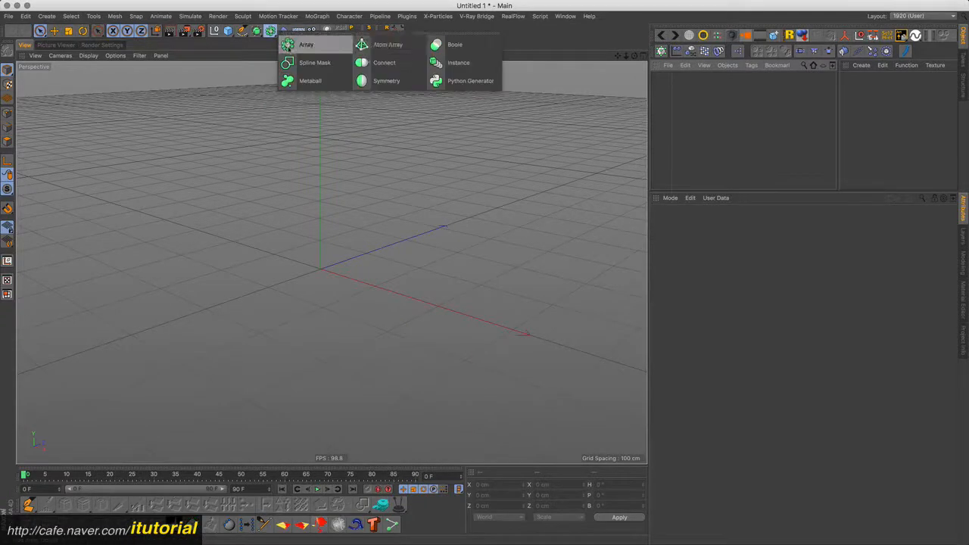
pyautogui.click(381, 68)
pyautogui.click(678, 92)
pyautogui.doubleClick(681, 78)
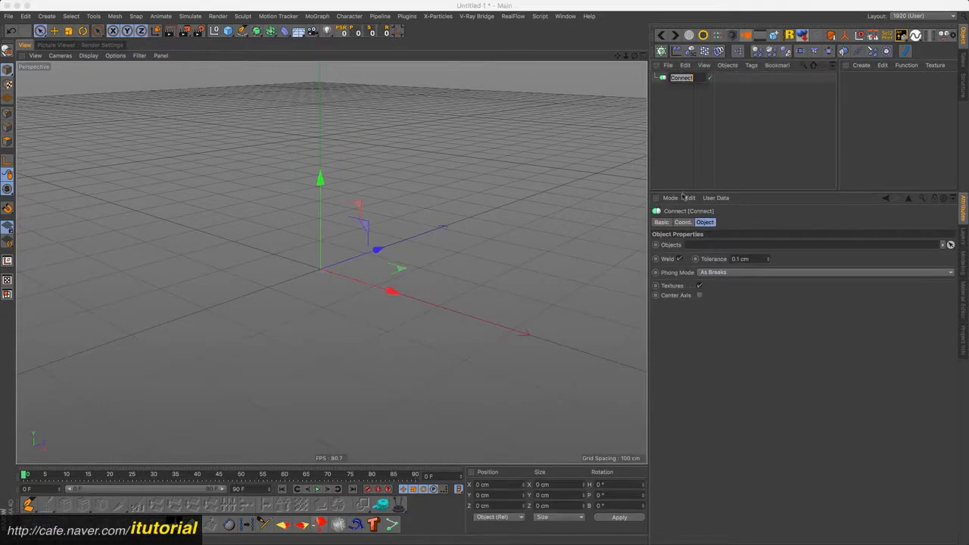
# Examine the available Phong Mode options of the Connect object without changing the current choice
pyautogui.click(719, 274)
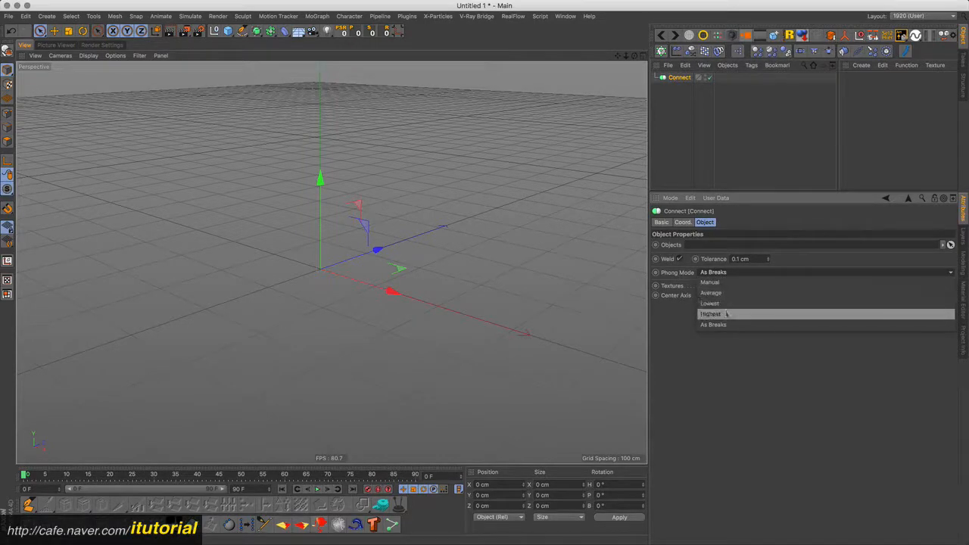
pyautogui.click(699, 342)
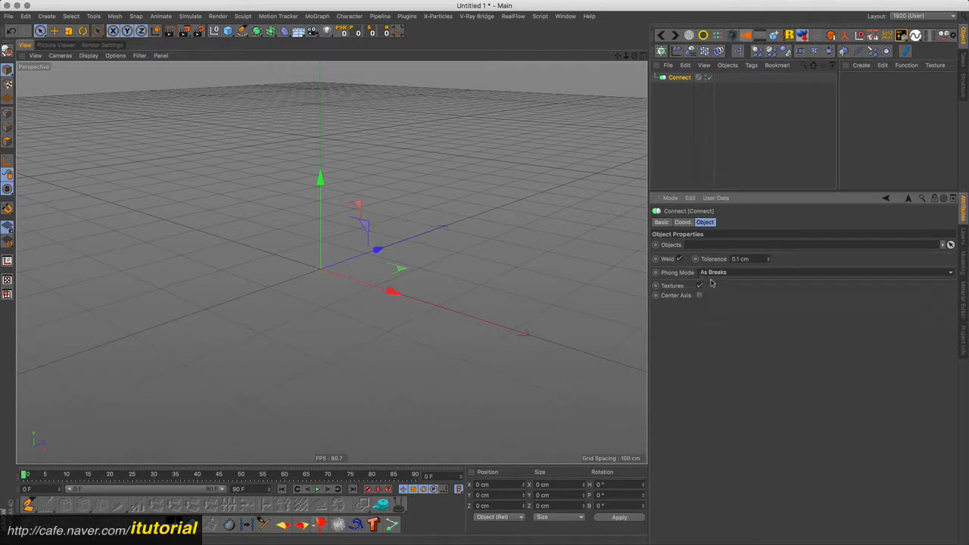
pyautogui.doubleClick(679, 78)
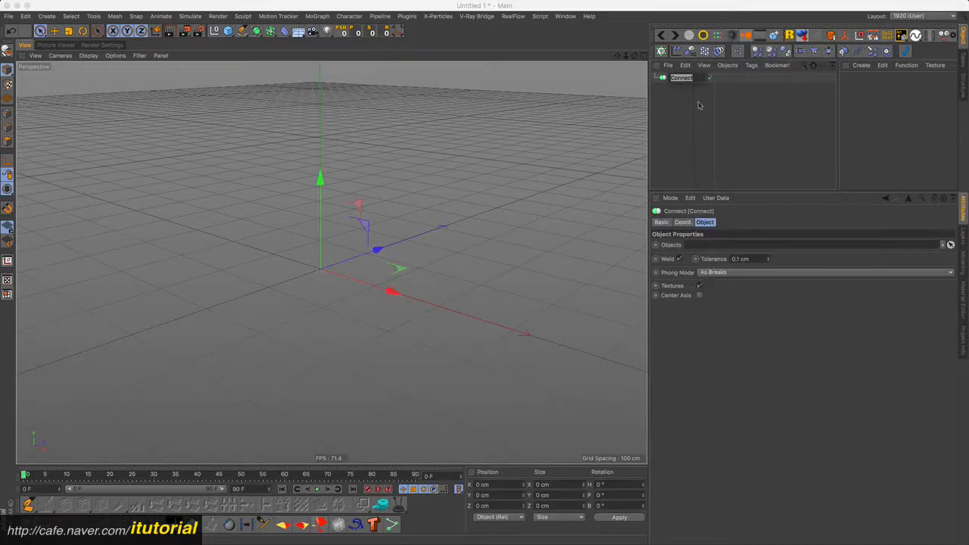
pyautogui.click(671, 90)
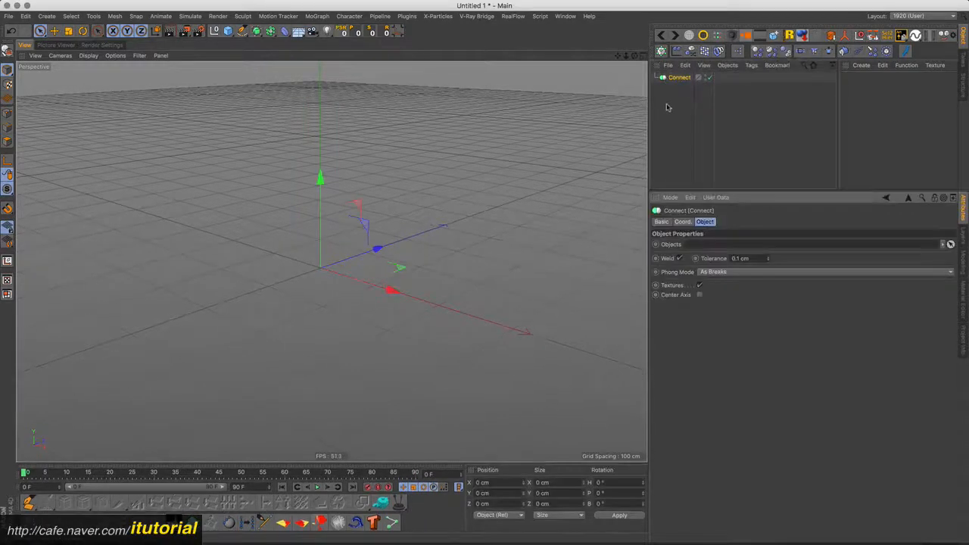
# Add a cylinder primitive, remove its caps and reduce its height to 67 cm
pyautogui.click(228, 31)
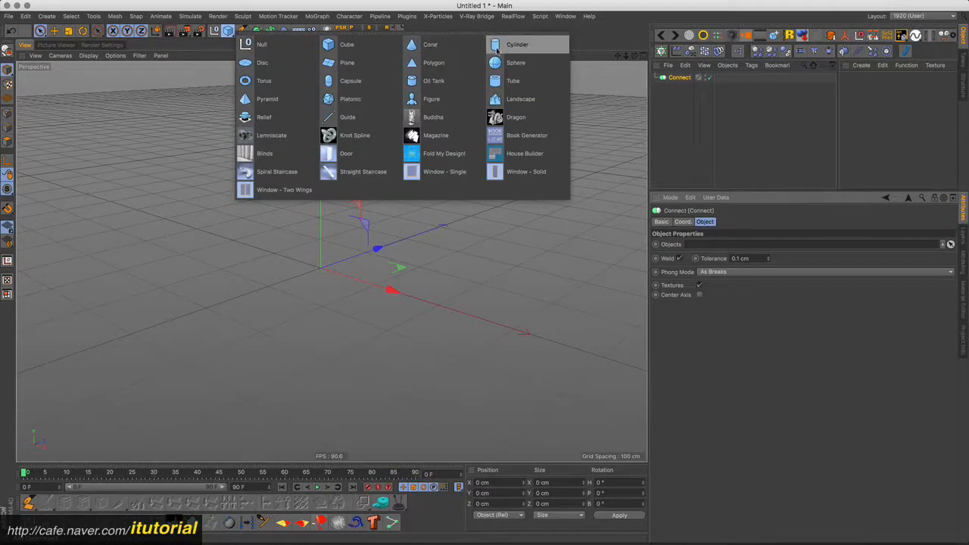
pyautogui.click(496, 47)
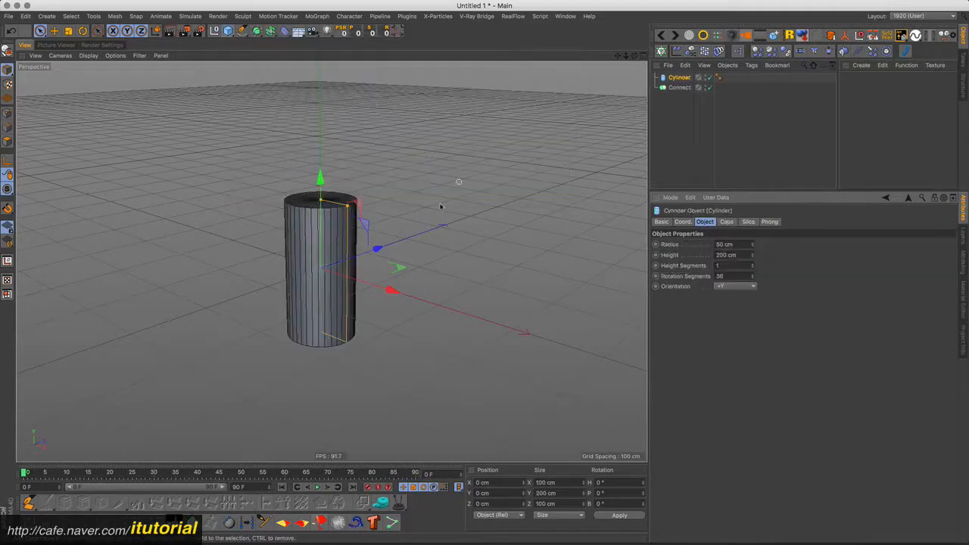
pyautogui.click(726, 221)
pyautogui.click(706, 222)
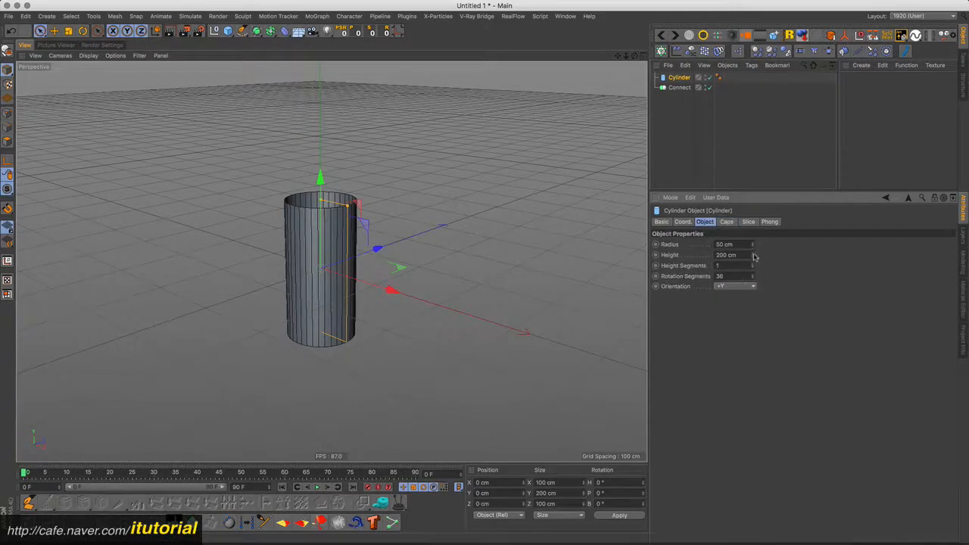
pyautogui.moveTo(753, 257); pyautogui.dragTo(742, 329)
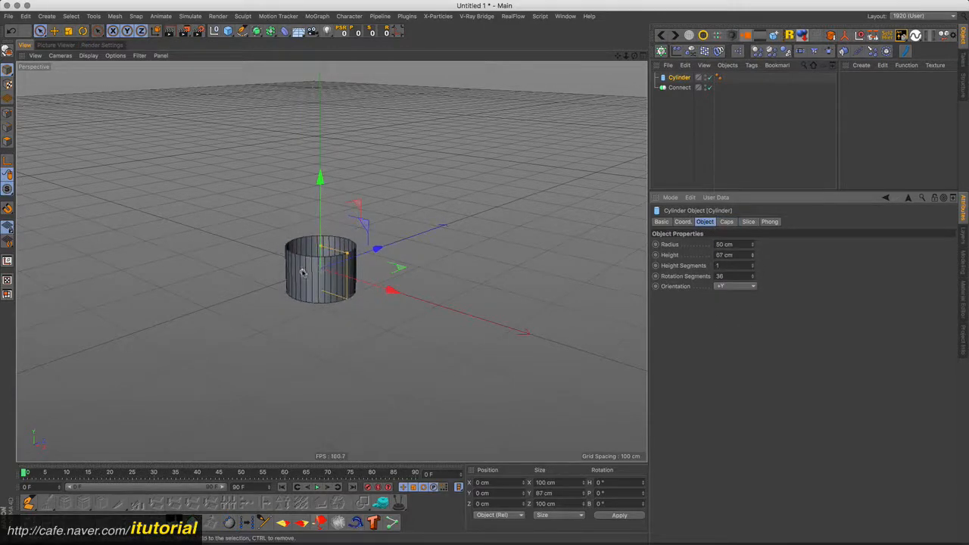
# Frame the cylinder closely and switch the viewport display to smooth shading without edge lines
pyautogui.keyDown('alt'); pyautogui.moveTo(294, 271); pyautogui.dragTo(405, 247, button='right'); pyautogui.keyUp('alt')
pyautogui.keyDown('alt'); pyautogui.moveTo(364, 262); pyautogui.dragTo(406, 252, button='middle'); pyautogui.keyUp('alt')
pyautogui.moveTo(382, 268)
pyautogui.keyDown('alt'); pyautogui.mouseDown()
pyautogui.moveTo(386, 254)
pyautogui.moveTo(386, 263)
pyautogui.mouseUp(); pyautogui.keyUp('alt')
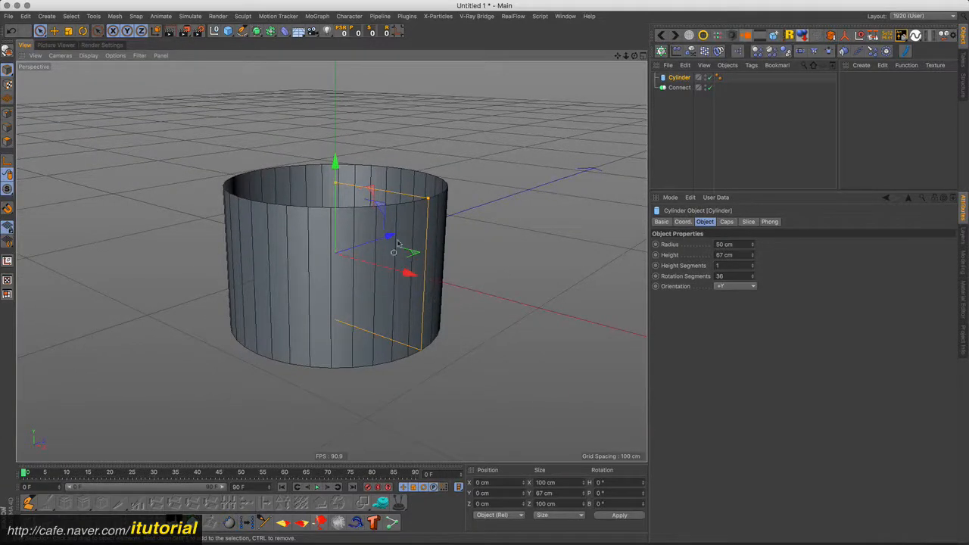
pyautogui.press('v')
pyautogui.moveTo(469, 286)
pyautogui.click(521, 293)
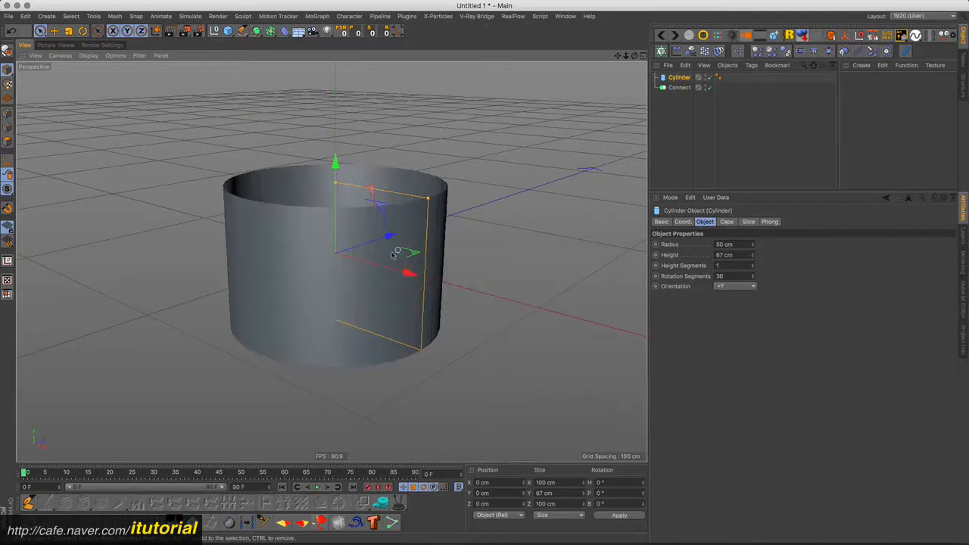
pyautogui.keyDown('alt'); pyautogui.moveTo(325, 264); pyautogui.dragTo(353, 277); pyautogui.keyUp('alt')
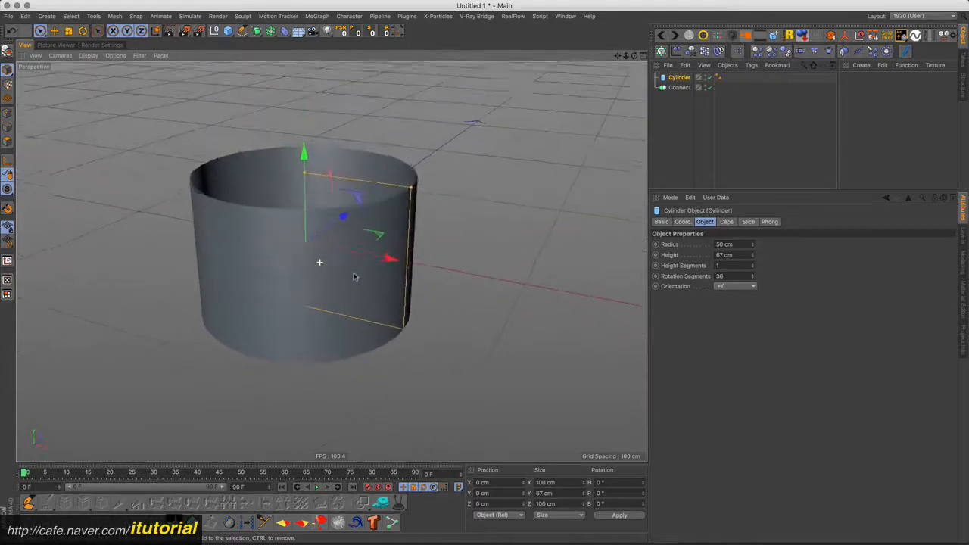
# Try a Phong Angle of 26° on the cylinder's Phong tag and undo the change
pyautogui.click(719, 78)
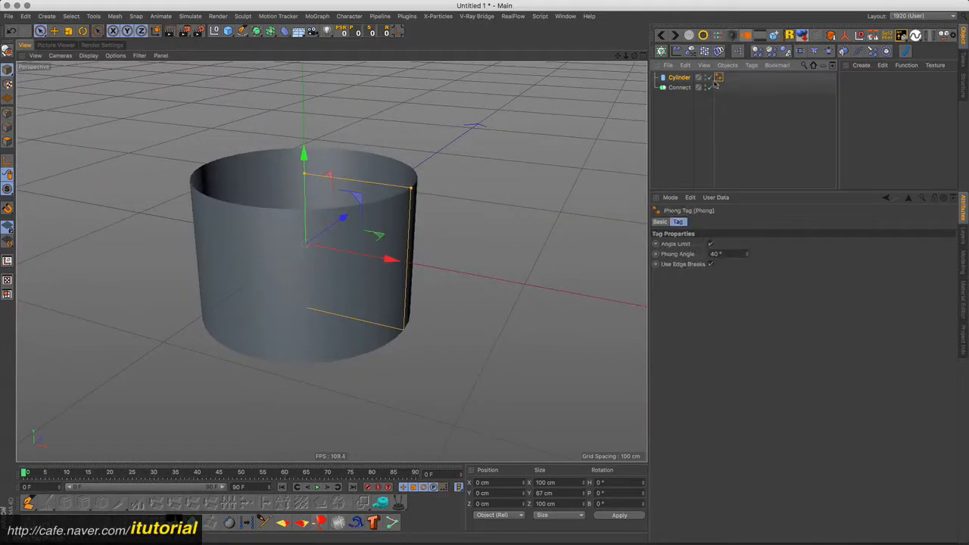
pyautogui.moveTo(746, 255)
pyautogui.mouseDown()
pyautogui.moveTo(744, 280)
pyautogui.moveTo(747, 271)
pyautogui.mouseUp()
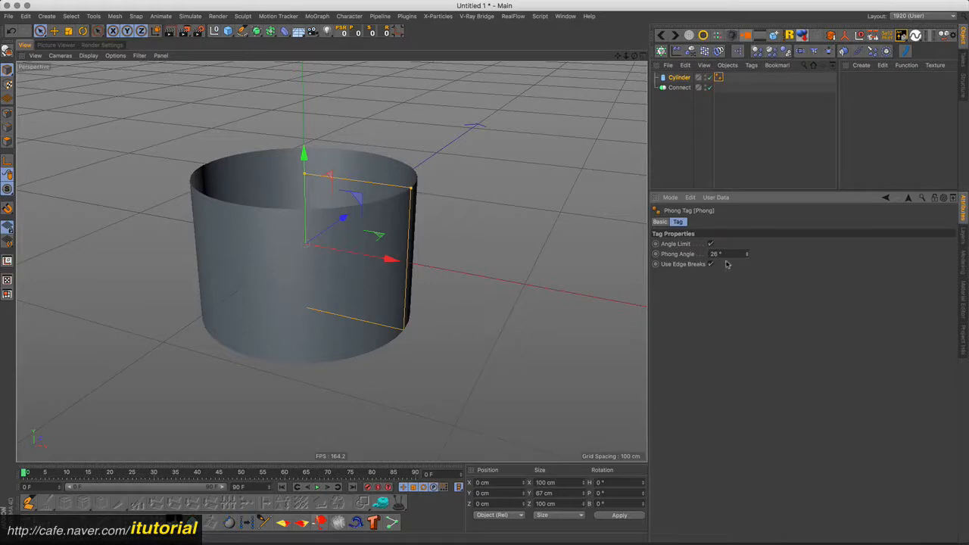
pyautogui.press('super+z')
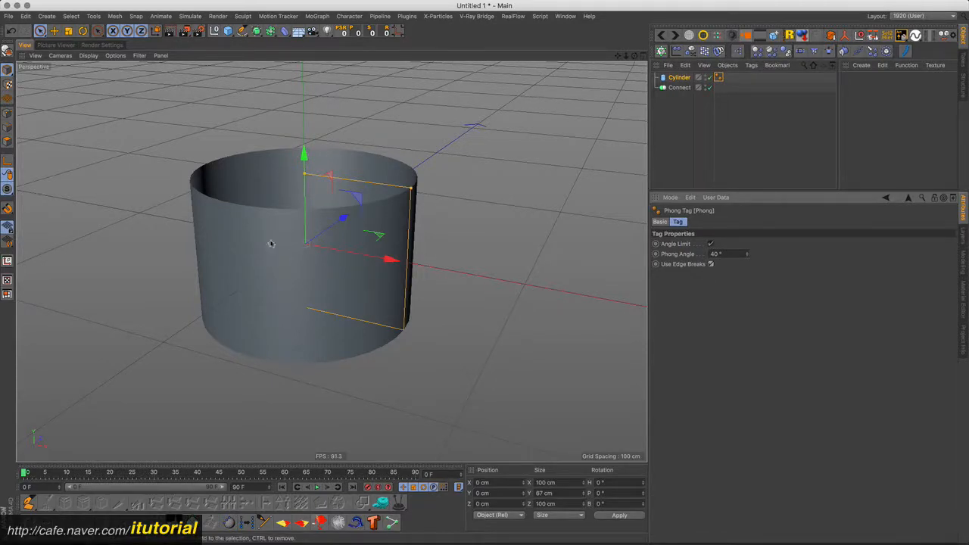
# Select the cylinder and convert it to an editable polygon object
pyautogui.click(672, 108)
pyautogui.doubleClick(680, 78)
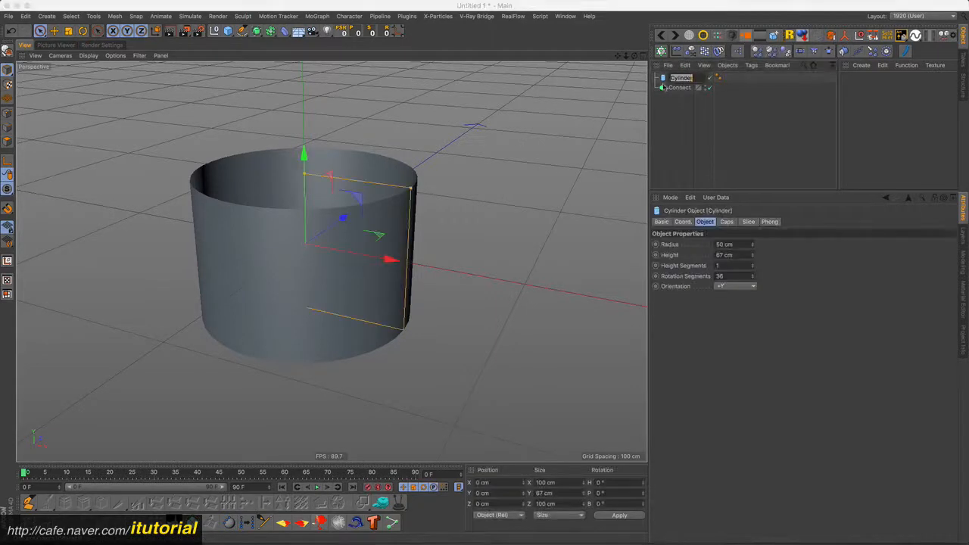
pyautogui.press('Return')
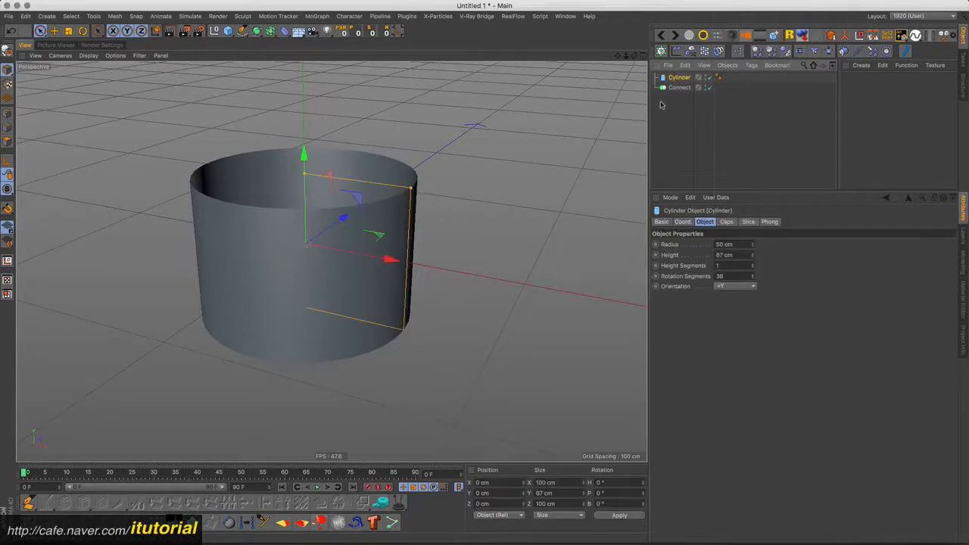
pyautogui.press('c')
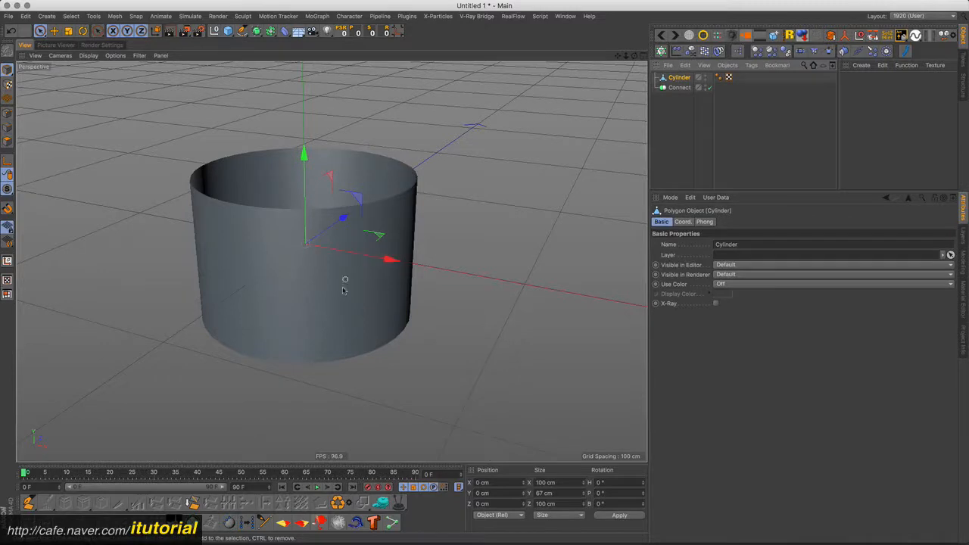
# Display the cylinder's edge lines and select three alternate vertical edges on its front side in edge mode
pyautogui.press('v')
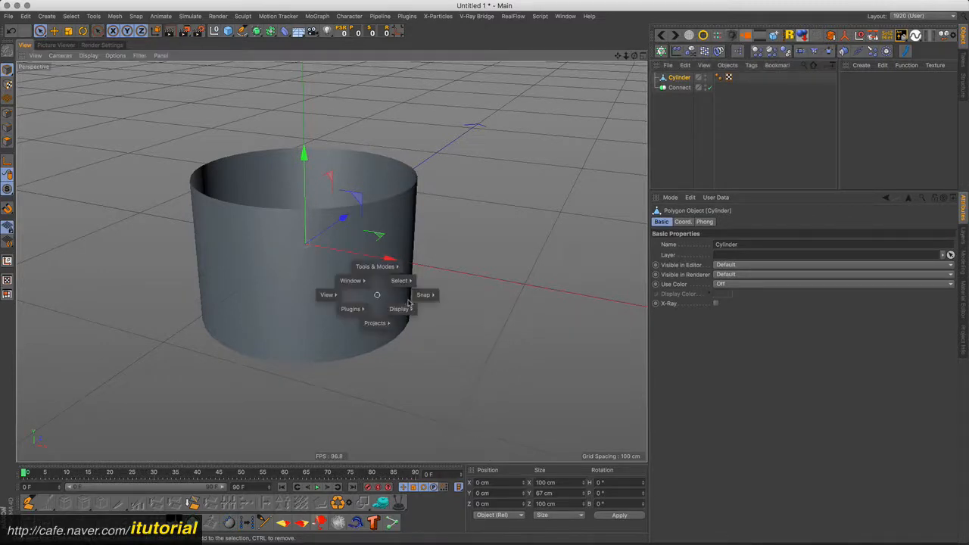
pyautogui.moveTo(401, 308)
pyautogui.click(438, 326)
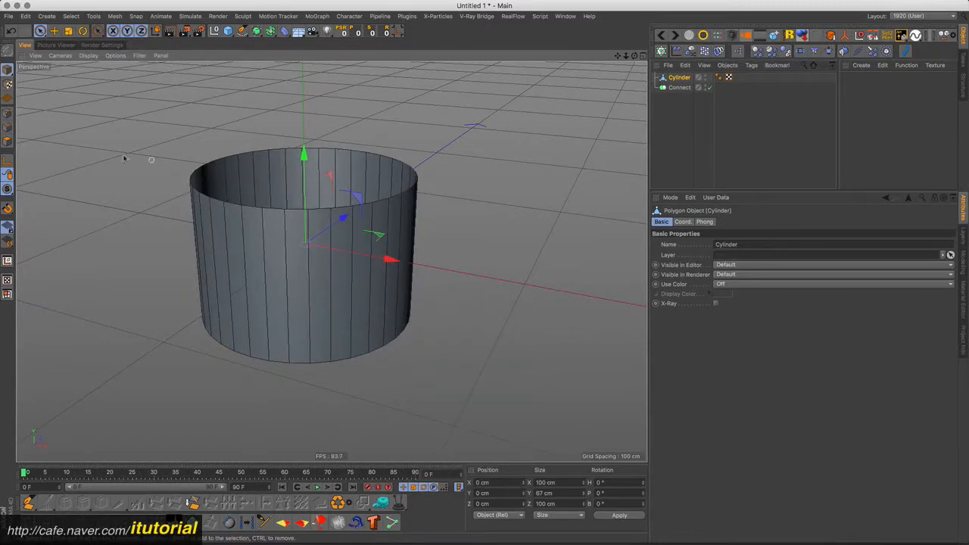
pyautogui.click(8, 127)
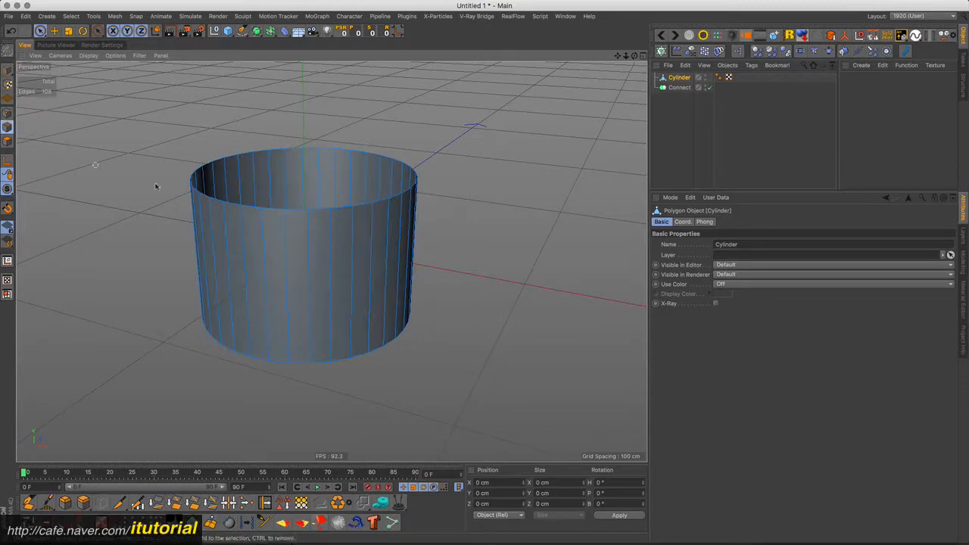
pyautogui.click(241, 236)
pyautogui.keyDown('shift'); pyautogui.click(287, 240); pyautogui.keyUp('shift')
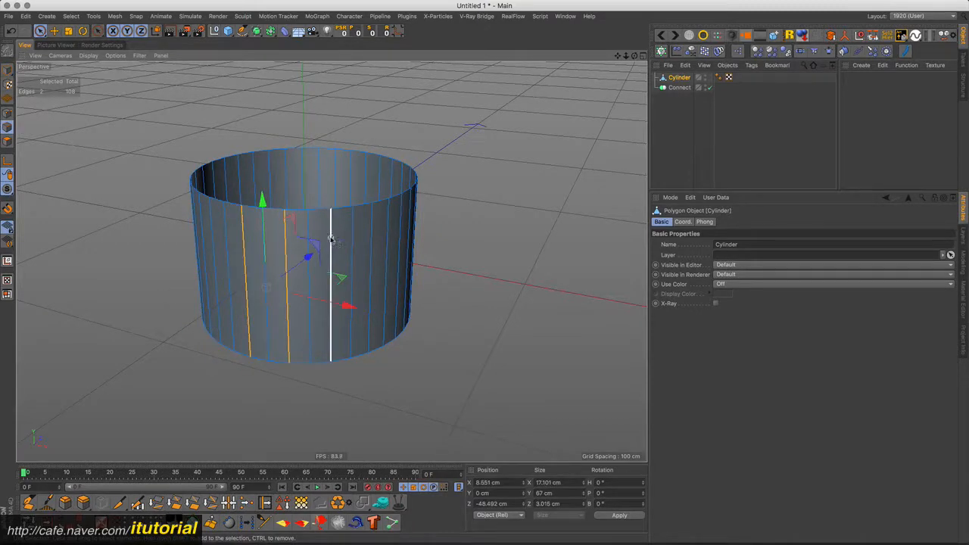
pyautogui.keyDown('shift'); pyautogui.click(330, 239); pyautogui.keyUp('shift')
pyautogui.keyDown('alt'); pyautogui.moveTo(330, 239); pyautogui.dragTo(314, 258); pyautogui.keyUp('alt')
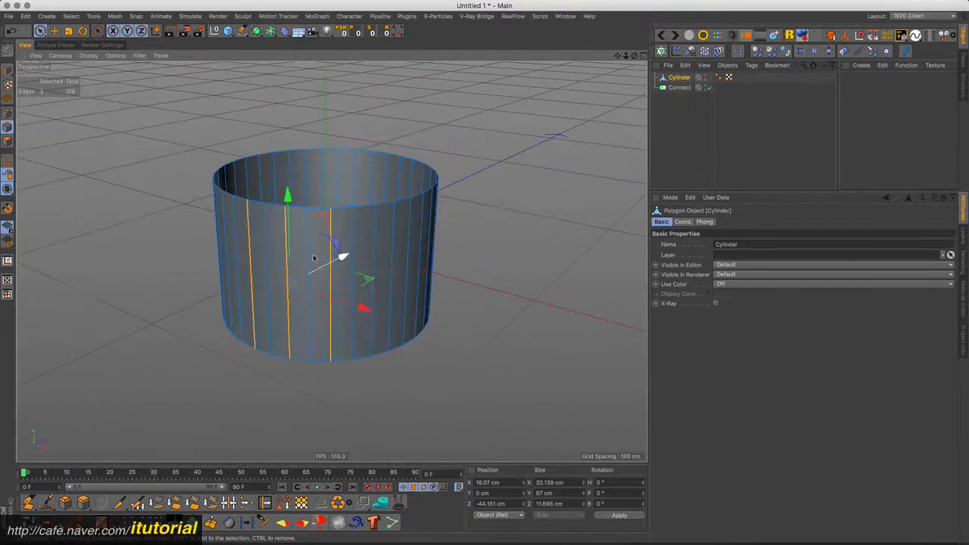
# Break the phong shading along the three selected vertical edges of the cylinder
pyautogui.click(114, 16)
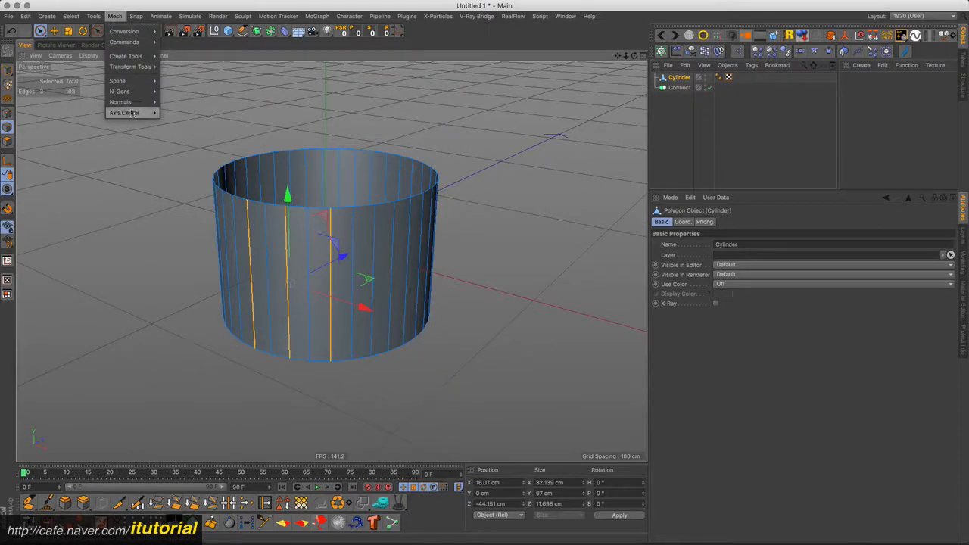
pyautogui.moveTo(140, 103)
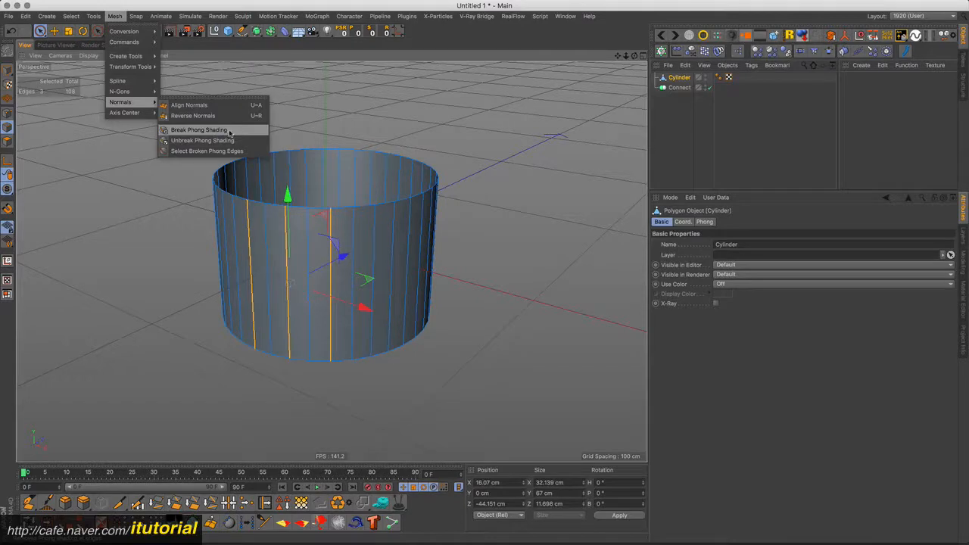
pyautogui.click(198, 130)
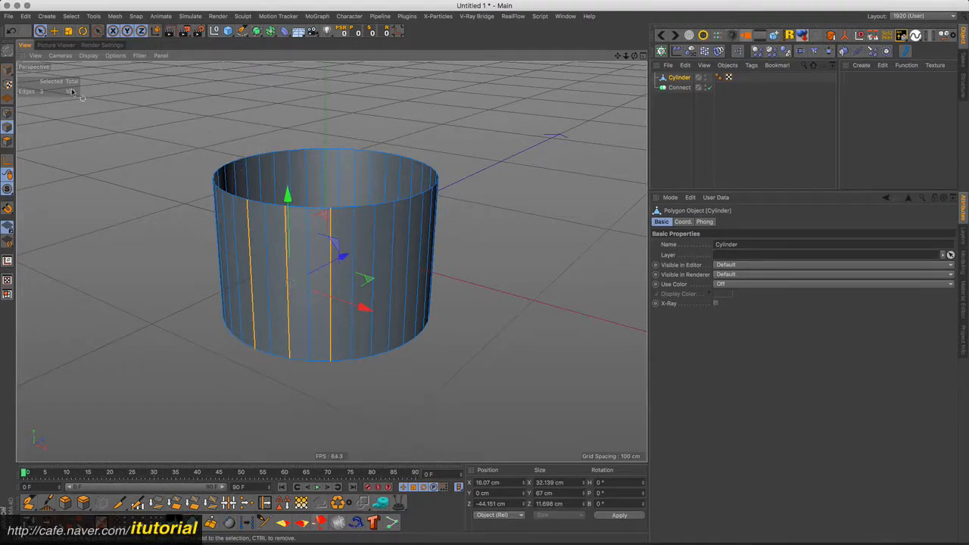
# Return to model mode, deselect the cylinder and display it shaded without edge lines to inspect the broken edges
pyautogui.click(8, 69)
pyautogui.click(469, 227)
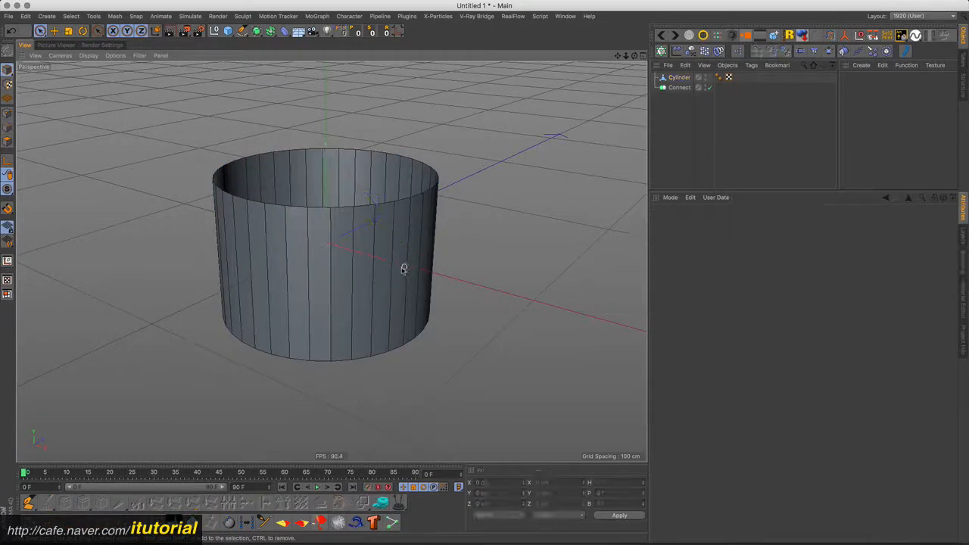
pyautogui.press('v')
pyautogui.click(463, 298)
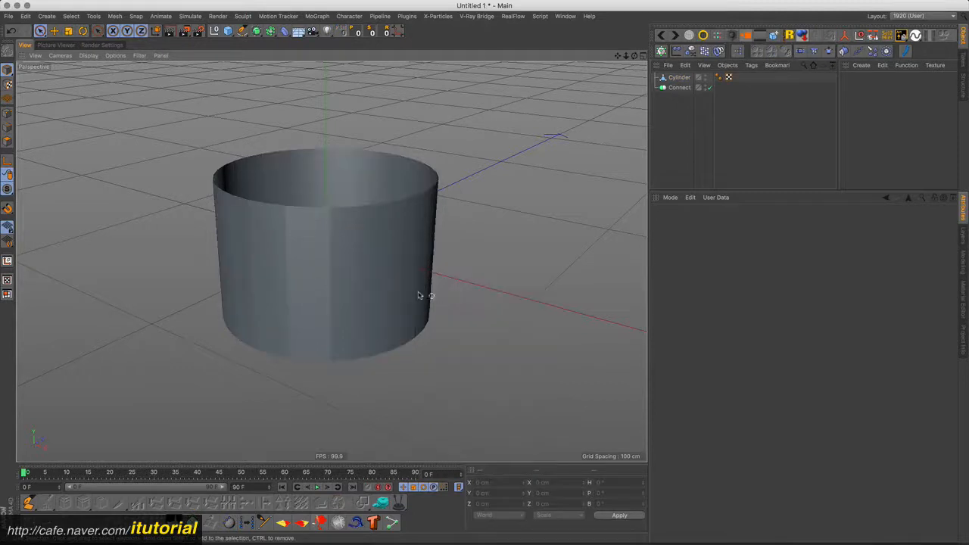
pyautogui.keyDown('alt'); pyautogui.moveTo(318, 268); pyautogui.dragTo(251, 214); pyautogui.keyUp('alt')
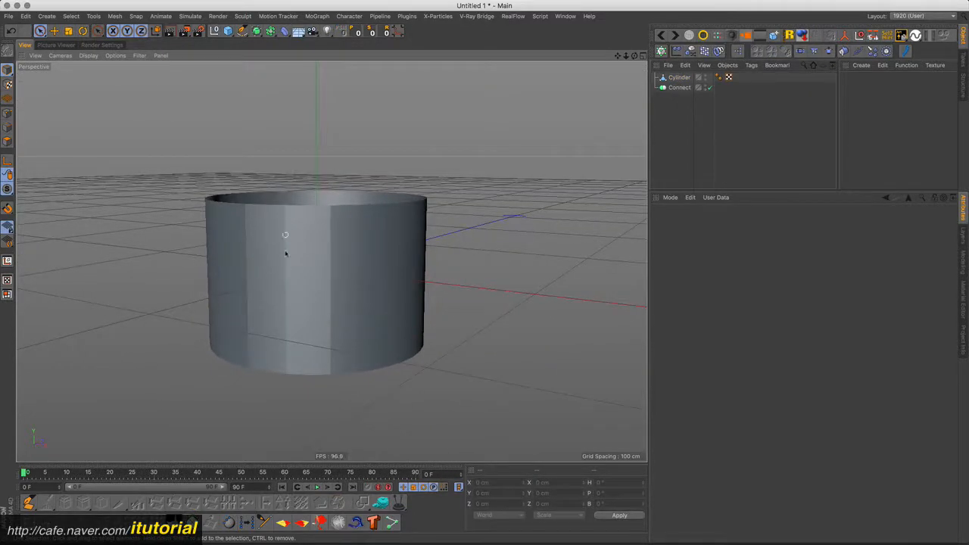
# Set the Phong Angle of the cylinder's Phong tag to 50°
pyautogui.moveTo(328, 243)
pyautogui.keyDown('alt'); pyautogui.mouseDown()
pyautogui.moveTo(325, 253)
pyautogui.moveTo(326, 240)
pyautogui.mouseUp(); pyautogui.keyUp('alt')
pyautogui.click(718, 78)
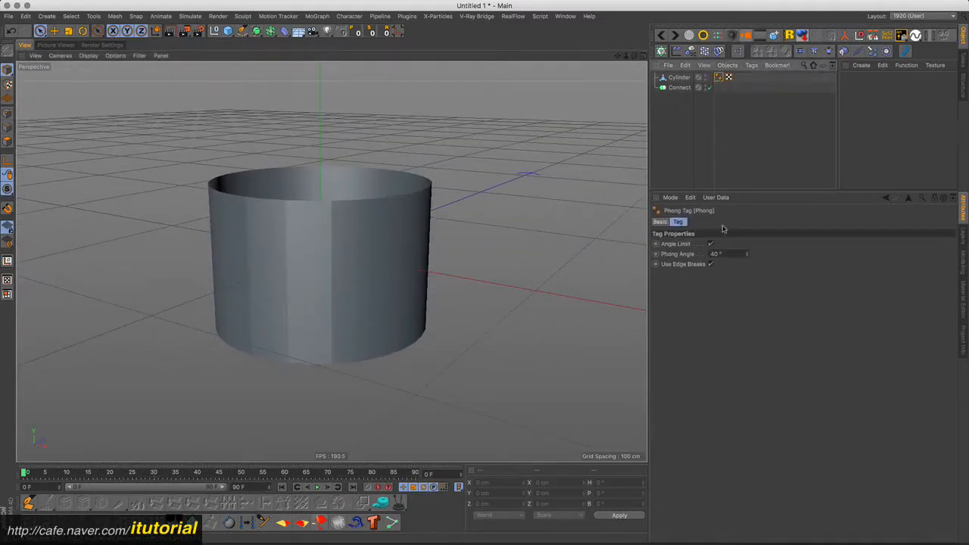
pyautogui.moveTo(746, 257); pyautogui.dragTo(748, 250)
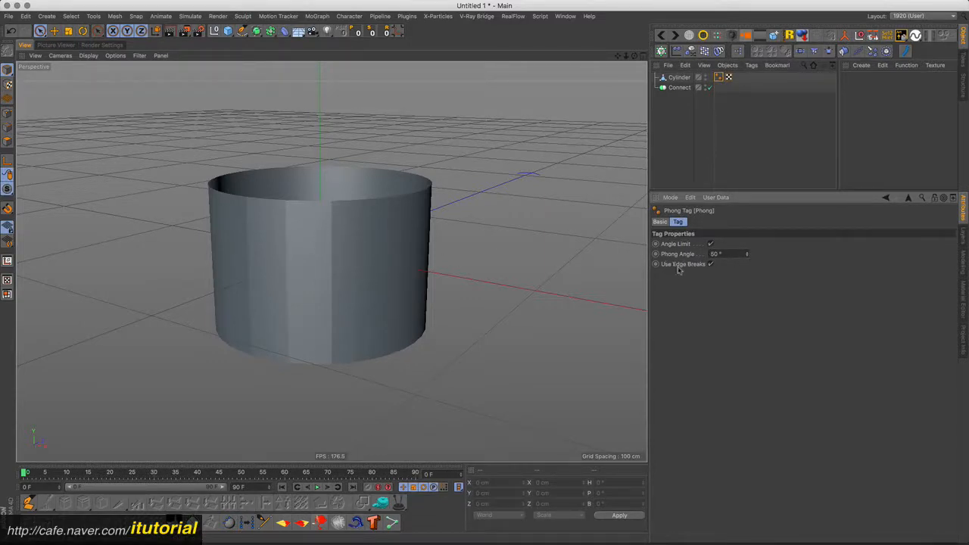
# Turn off Use Edge Breaks on the cylinder's Phong tag, inspect the shading, and turn it back on
pyautogui.click(710, 265)
pyautogui.keyDown('alt'); pyautogui.moveTo(332, 262); pyautogui.dragTo(356, 262); pyautogui.keyUp('alt')
pyautogui.click(711, 264)
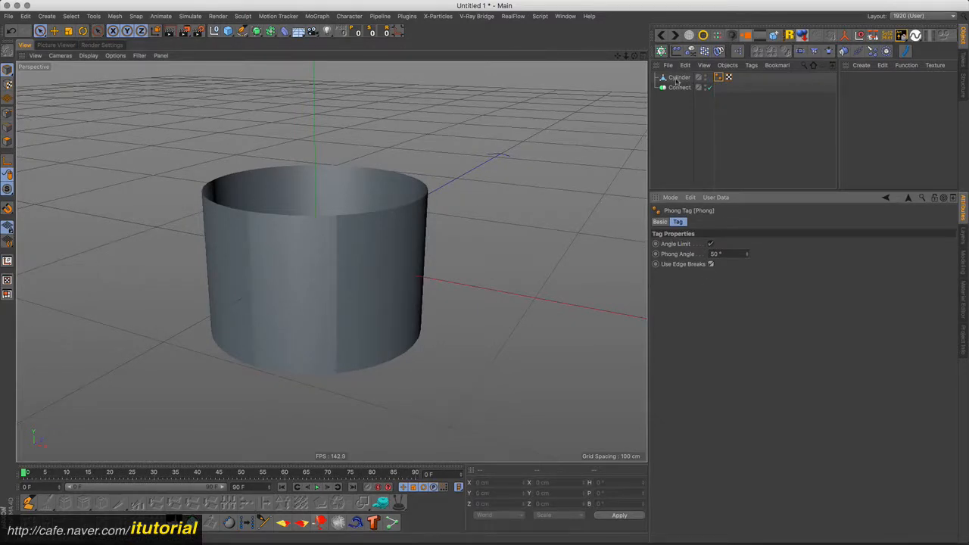
# Make the cylinder a child of the Connect object and show the Connect object's properties
pyautogui.moveTo(676, 78); pyautogui.dragTo(679, 89)
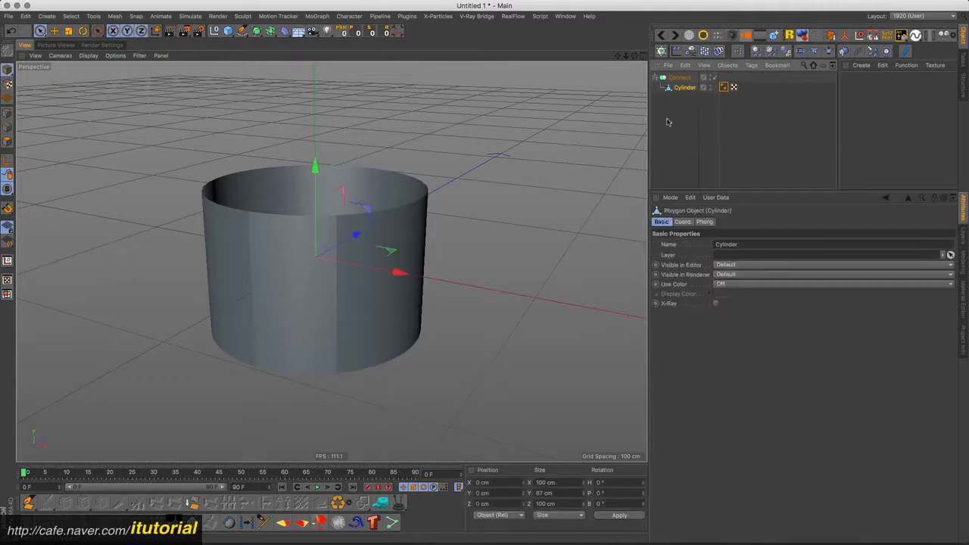
pyautogui.click(680, 78)
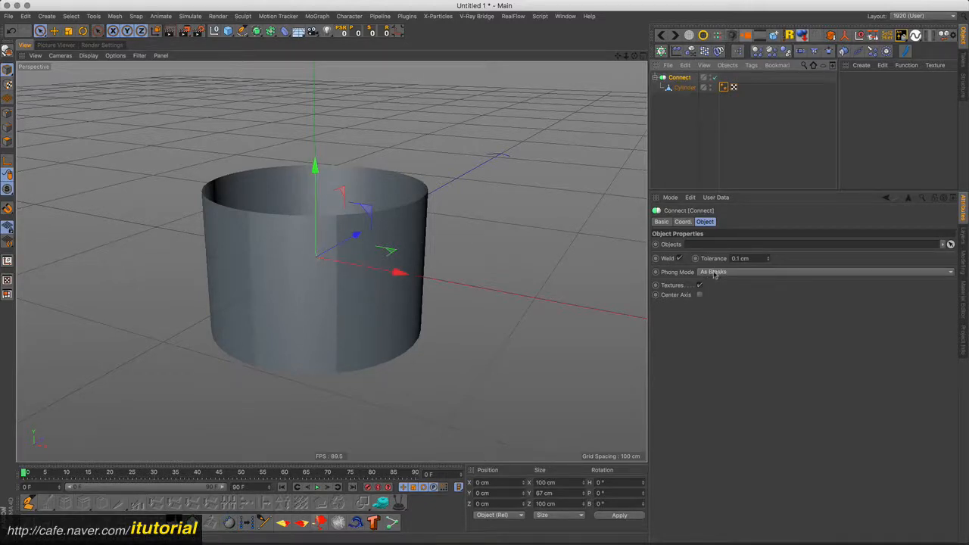
# Compare the connected cylinder's shading with its Phong tag's Use Edge Breaks off and on while Connect uses the As Breaks mode
pyautogui.click(723, 87)
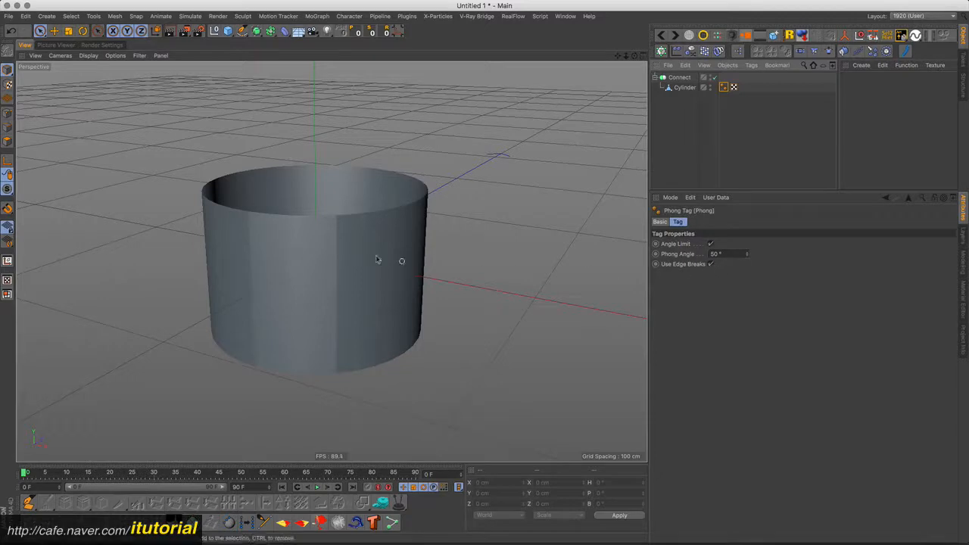
pyautogui.click(710, 265)
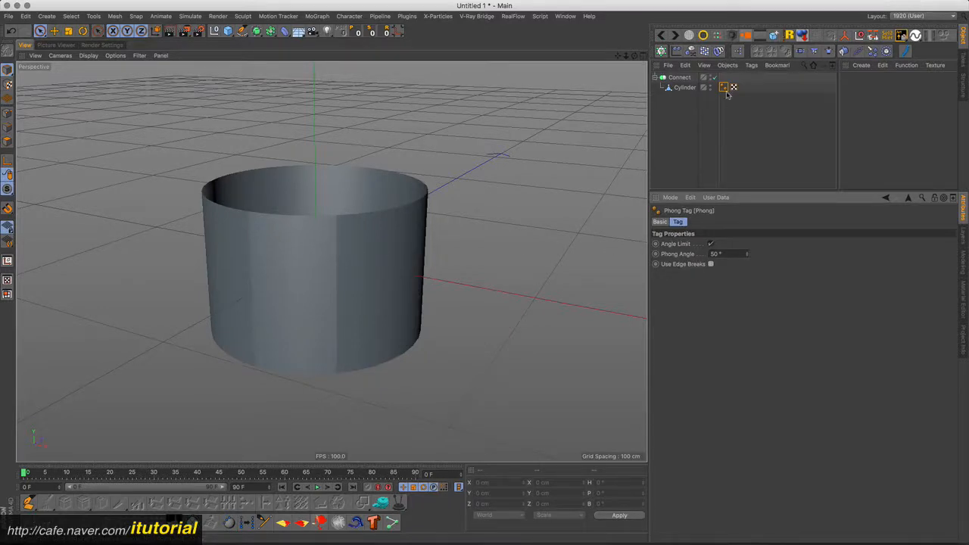
pyautogui.click(680, 78)
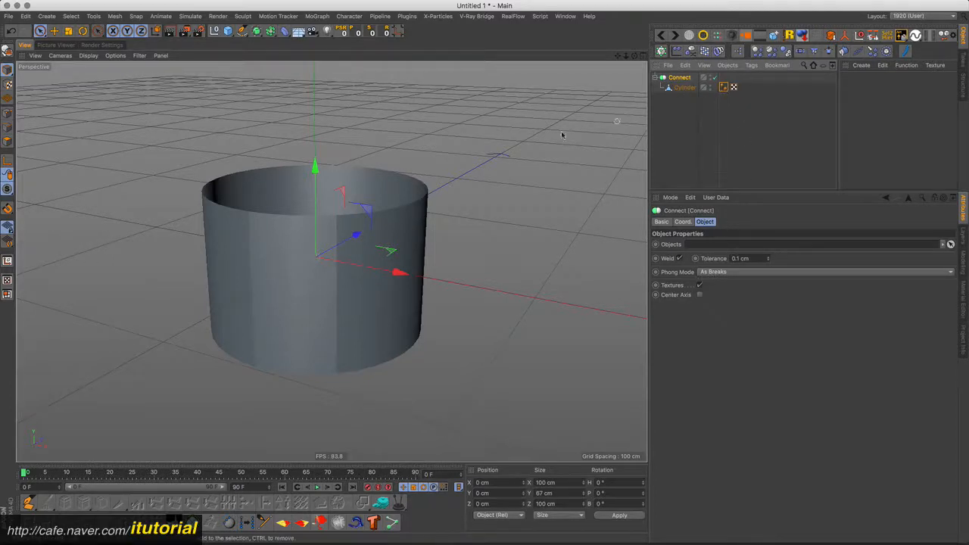
pyautogui.click(698, 285)
pyautogui.click(723, 87)
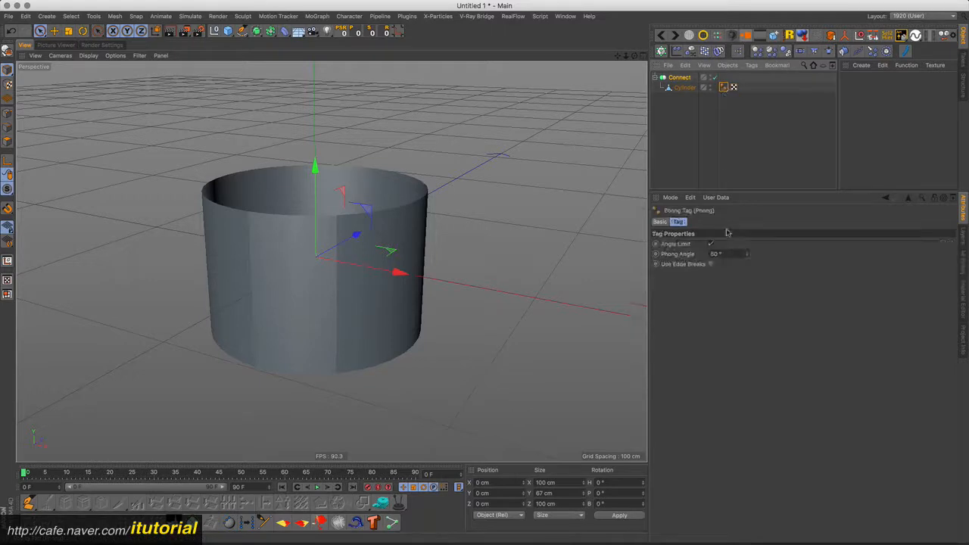
pyautogui.click(711, 264)
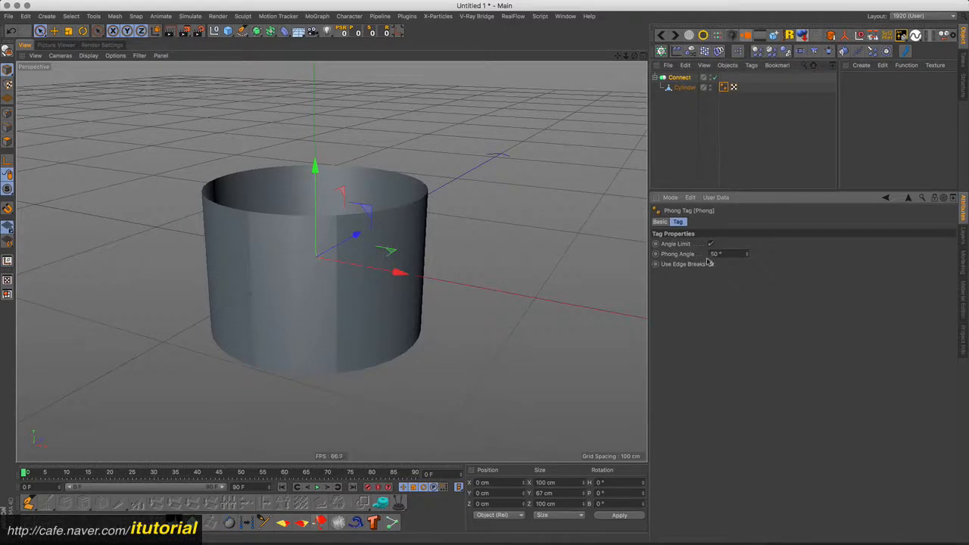
# Set the Connect object's Phong Mode to Manual and inspect the cylinder's shading
pyautogui.click(679, 78)
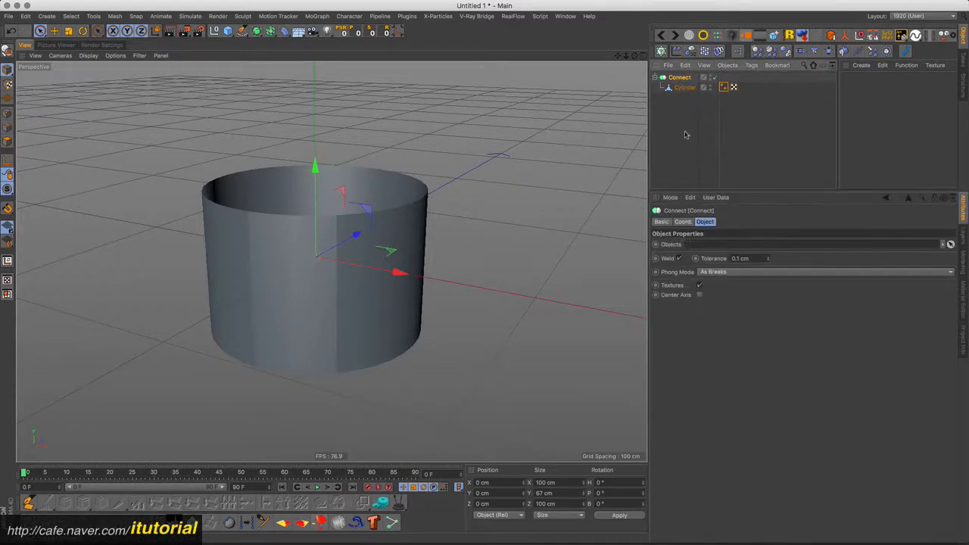
pyautogui.click(714, 273)
pyautogui.click(715, 281)
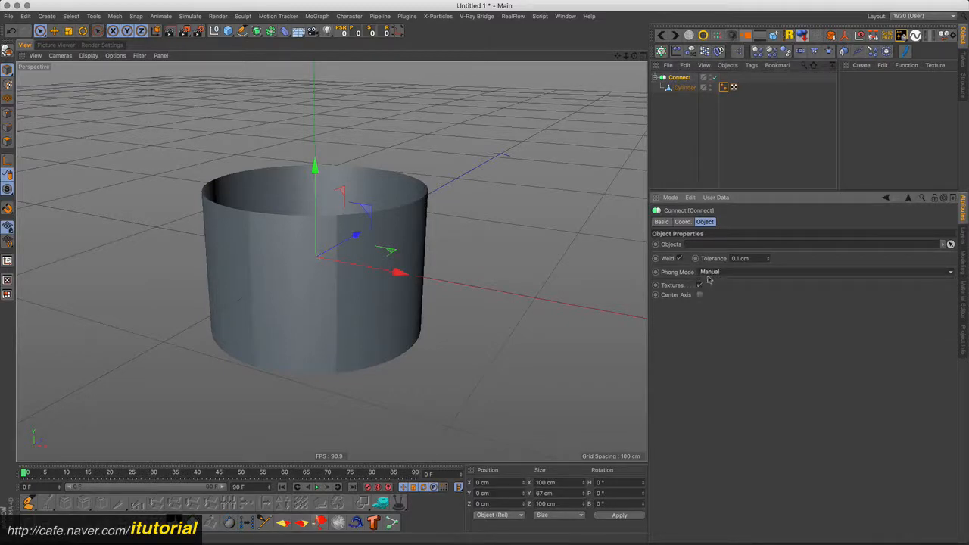
pyautogui.keyDown('alt'); pyautogui.moveTo(339, 280); pyautogui.dragTo(354, 265); pyautogui.keyUp('alt')
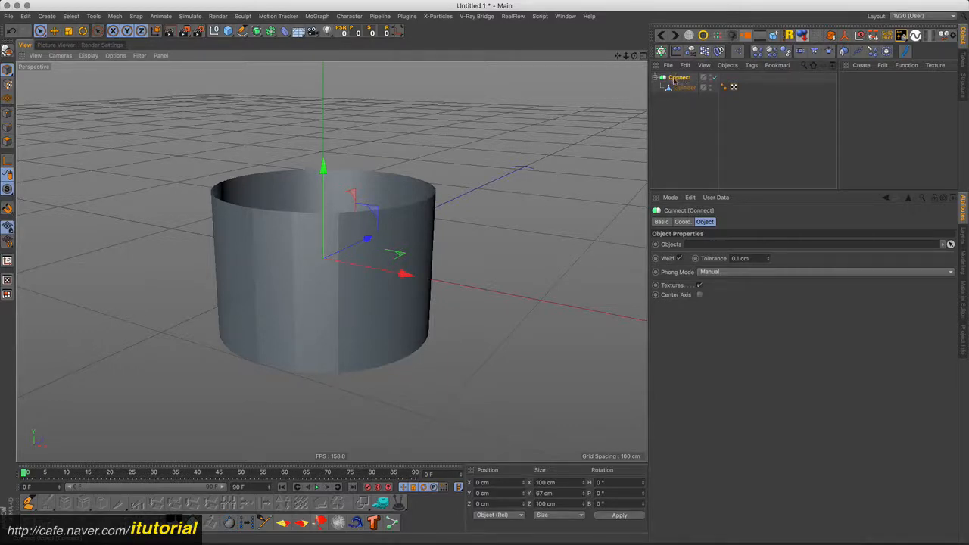
# Add a Phong tag to the Connect object and turn on its Angle Limit with Use Edge Breaks kept on
pyautogui.click(751, 65)
pyautogui.moveTo(779, 80)
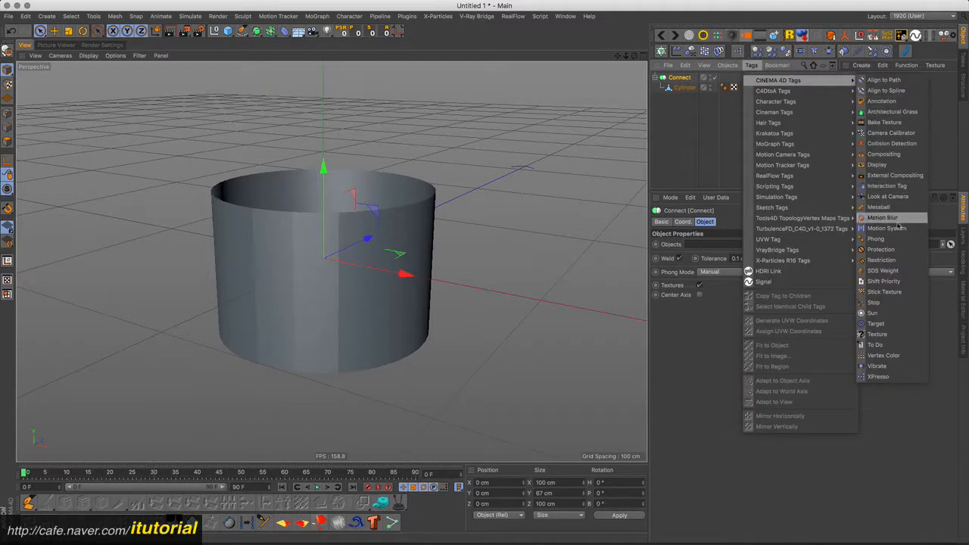
pyautogui.click(876, 239)
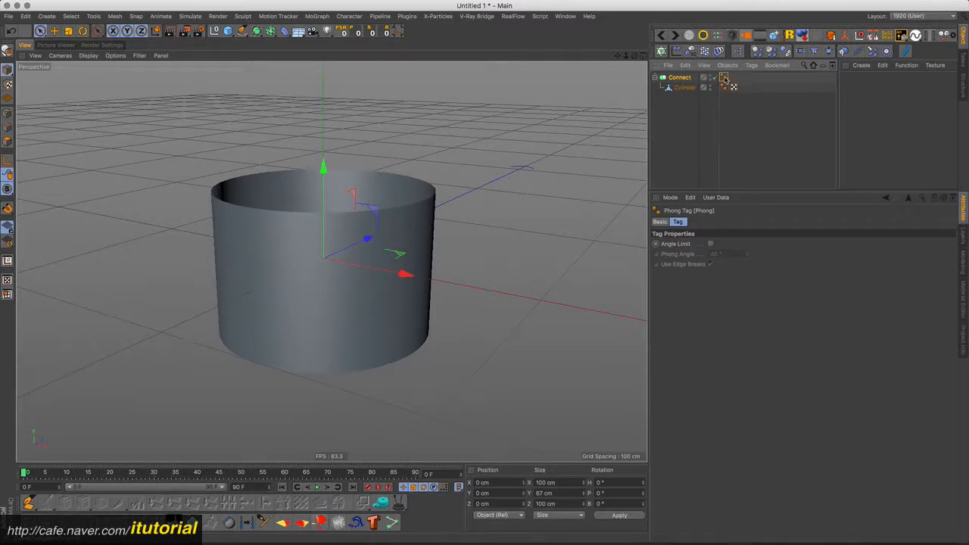
pyautogui.click(711, 243)
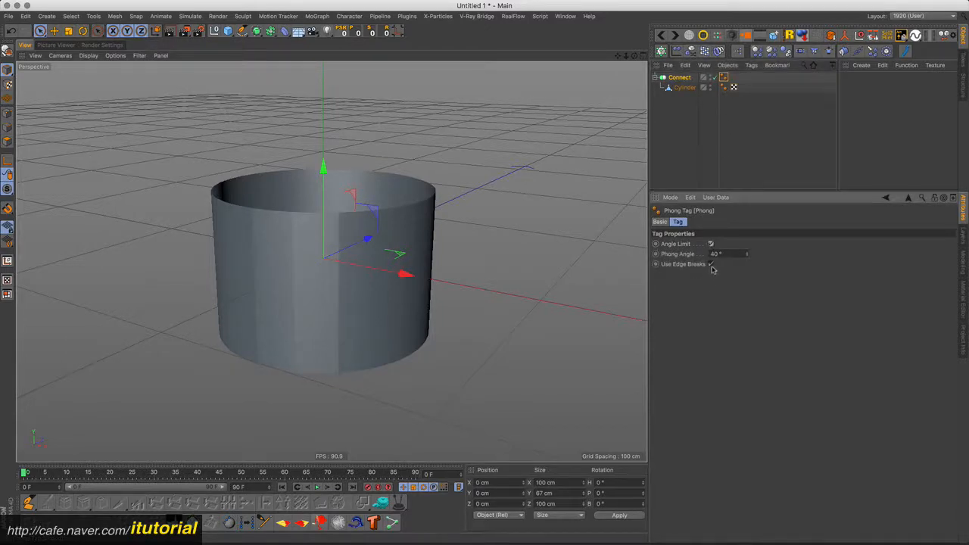
pyautogui.click(710, 264)
# Try the As Breaks Phong Mode on the Connect object and return it to Manual
pyautogui.click(681, 78)
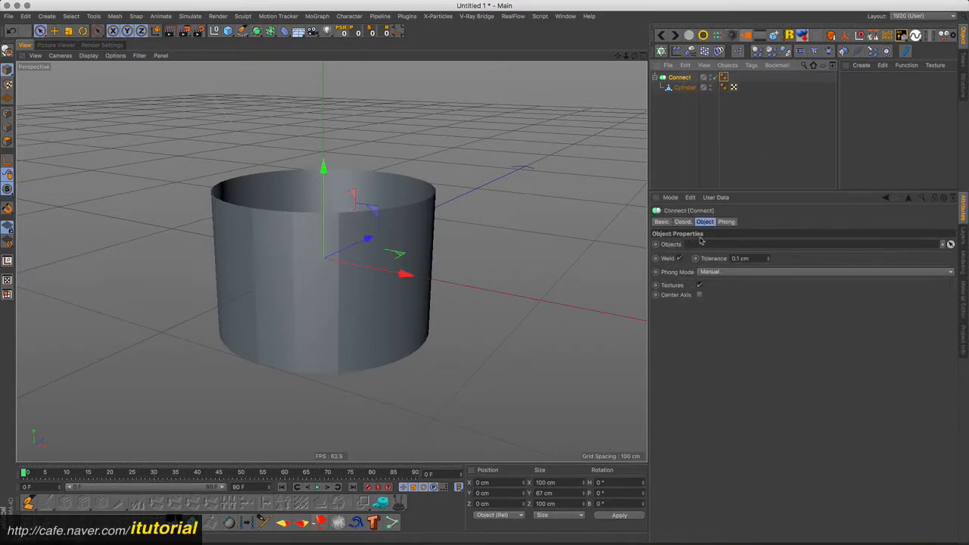
pyautogui.click(724, 273)
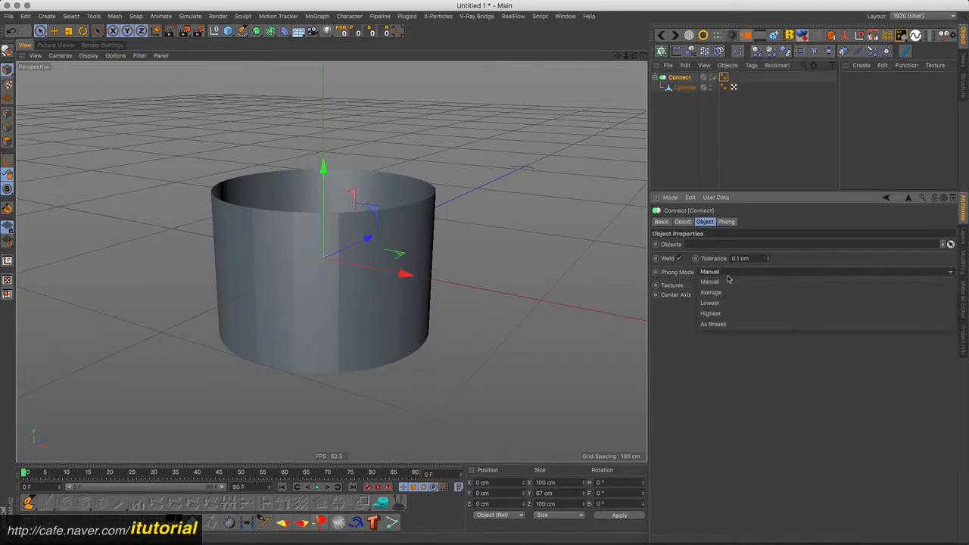
pyautogui.click(719, 326)
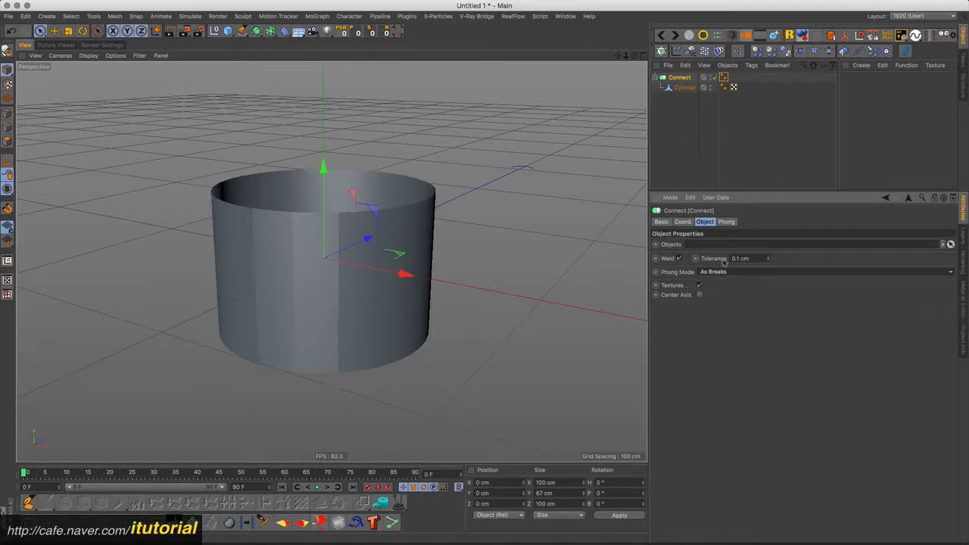
pyautogui.click(716, 272)
pyautogui.click(716, 277)
# Toggle Use Edge Breaks off and on in the Connect object's Phong tag and lower its Phong Angle to about 16°
pyautogui.click(724, 77)
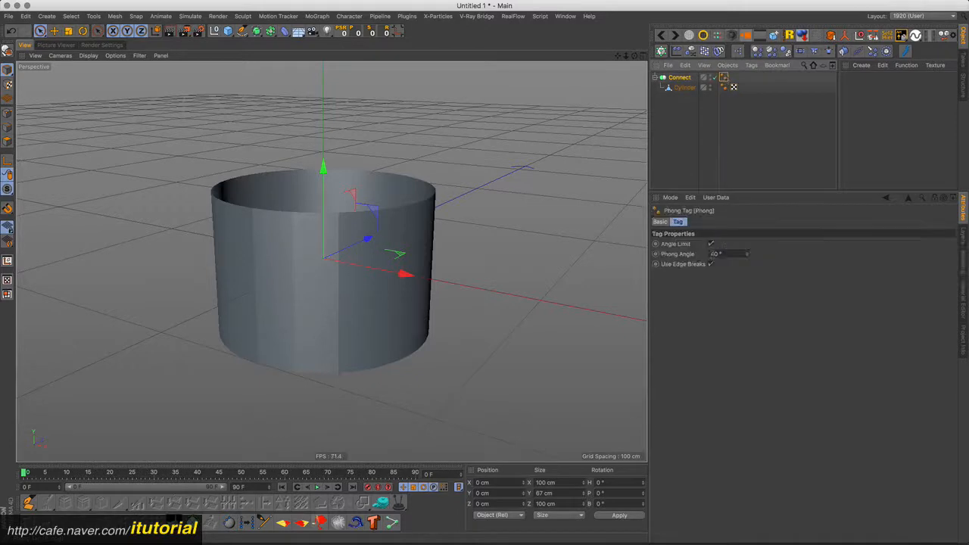
pyautogui.click(711, 266)
pyautogui.click(712, 265)
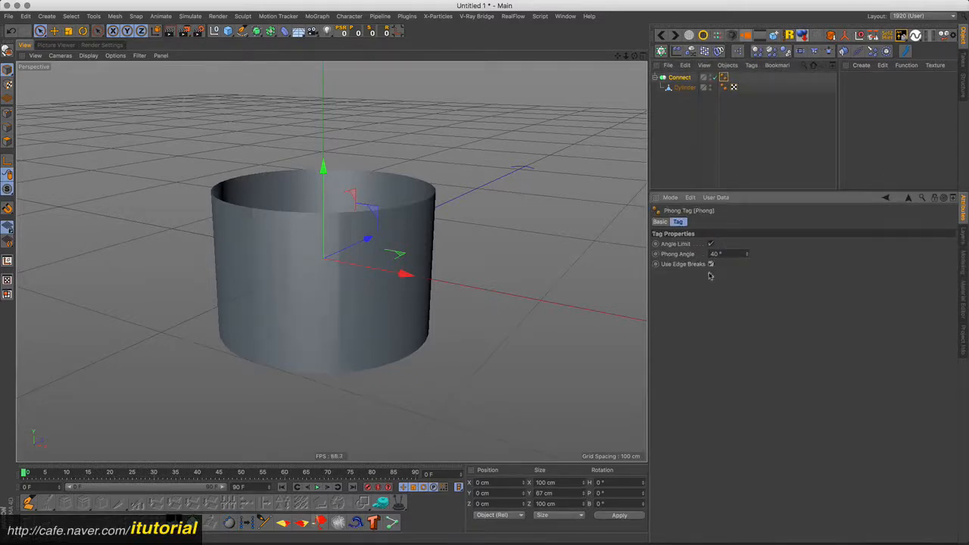
pyautogui.moveTo(747, 256); pyautogui.dragTo(746, 279)
pyautogui.moveTo(747, 253); pyautogui.dragTo(747, 254)
# Remove the Connect object's Phong tag and delete the Connect object together with its cylinder to clear the scene
pyautogui.click(716, 97)
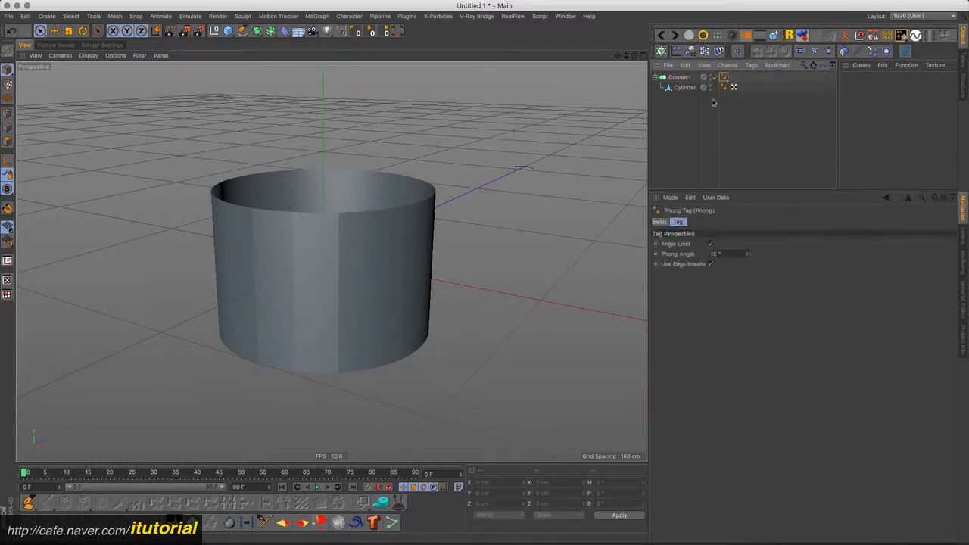
pyautogui.press('Delete')
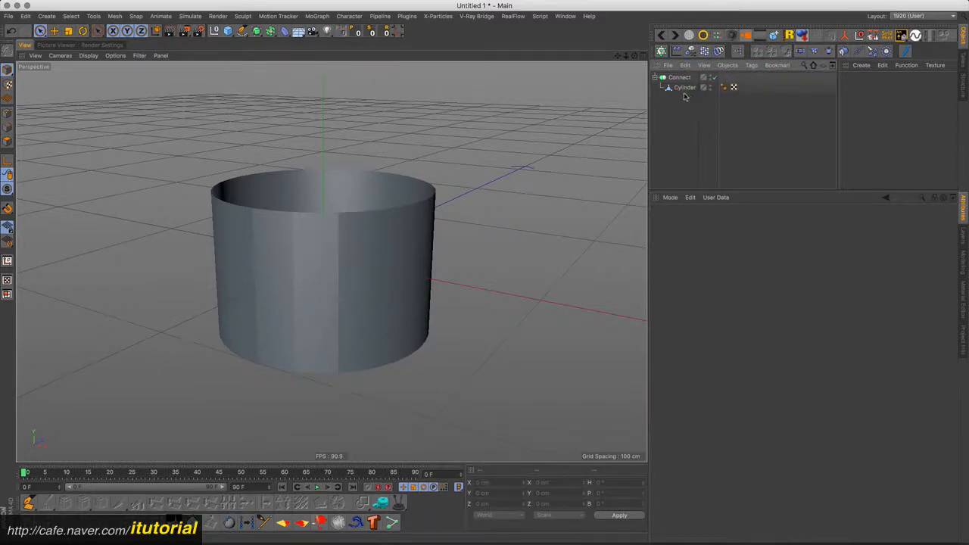
pyautogui.click(678, 77)
pyautogui.click(715, 272)
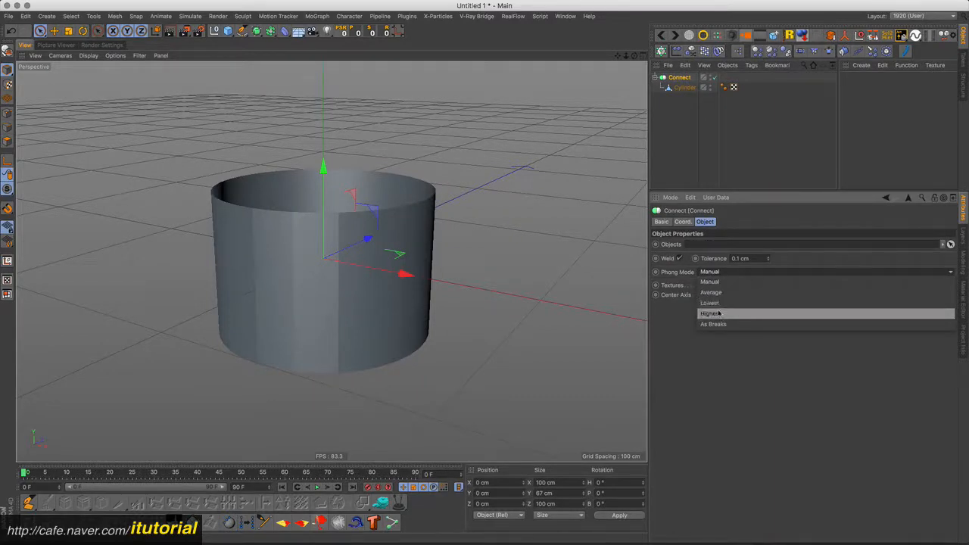
pyautogui.click(675, 317)
pyautogui.keyDown('shift'); pyautogui.click(681, 88); pyautogui.keyUp('shift')
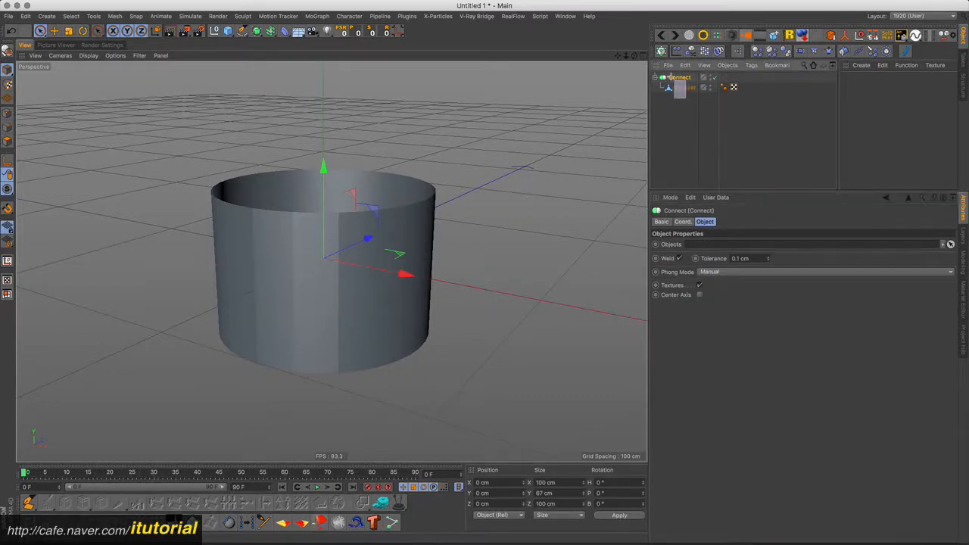
pyautogui.press('Delete')
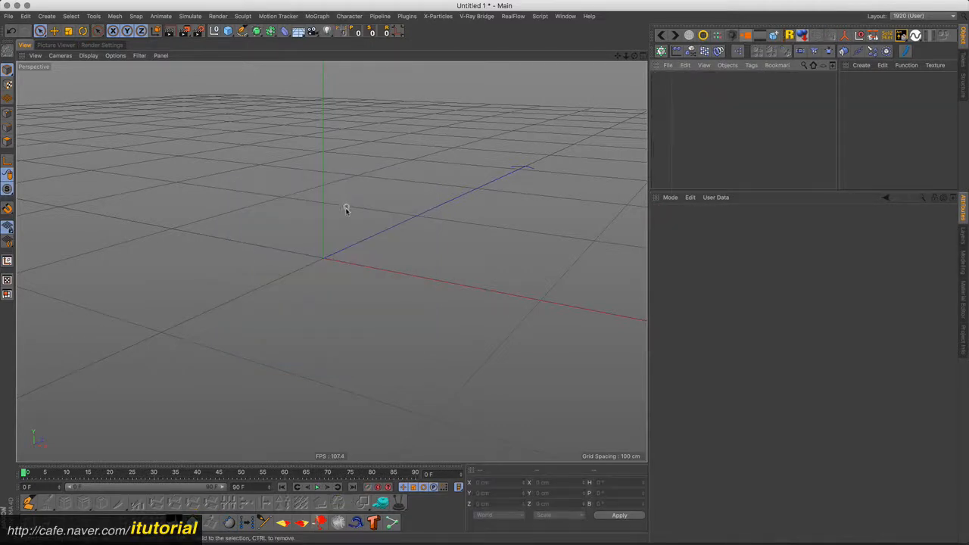
# Add a torus primitive to the empty scene and frame the whole ring in the perspective view
pyautogui.keyDown('alt'); pyautogui.moveTo(339, 236); pyautogui.dragTo(335, 226, button='middle'); pyautogui.keyUp('alt')
pyautogui.keyDown('alt'); pyautogui.moveTo(335, 226); pyautogui.dragTo(362, 237); pyautogui.keyUp('alt')
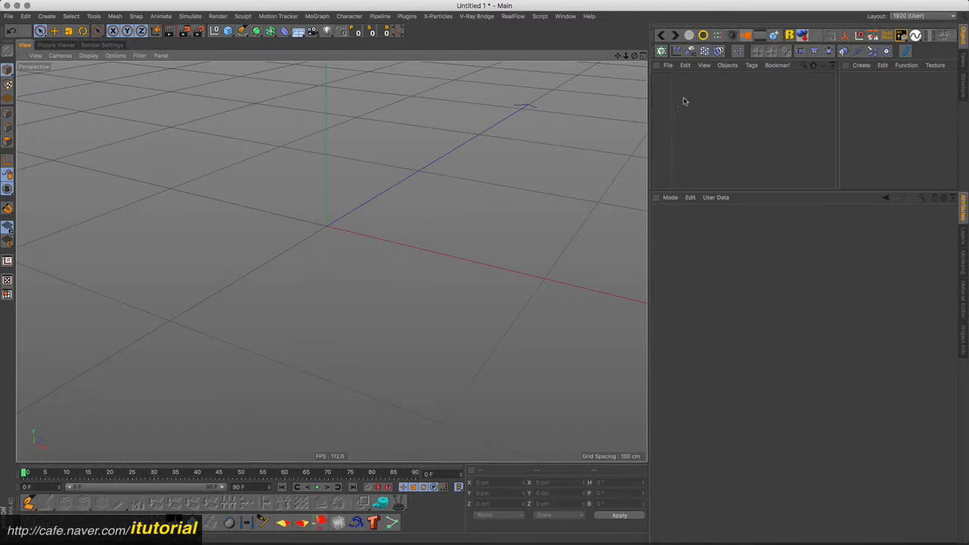
pyautogui.moveTo(227, 31); pyautogui.dragTo(291, 89)
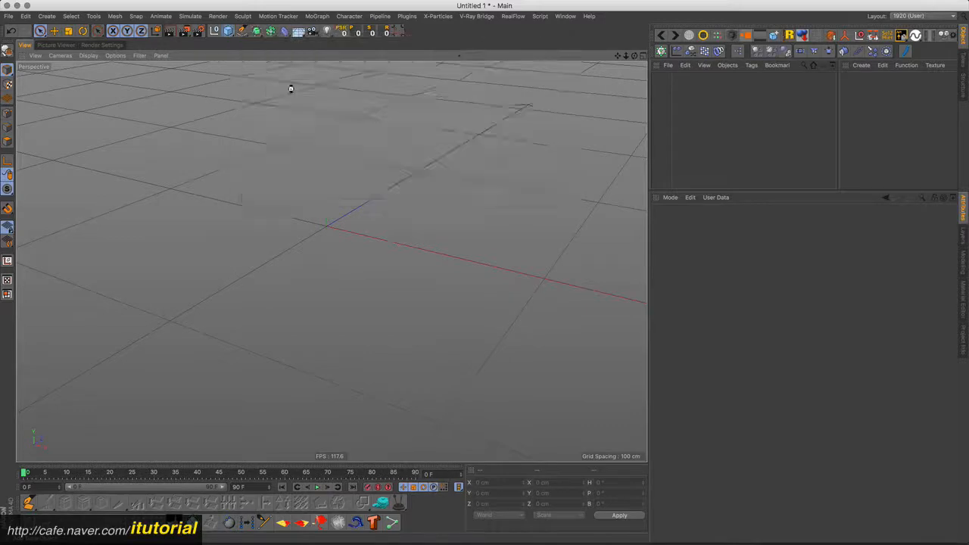
pyautogui.scroll(-5, 345, 260)
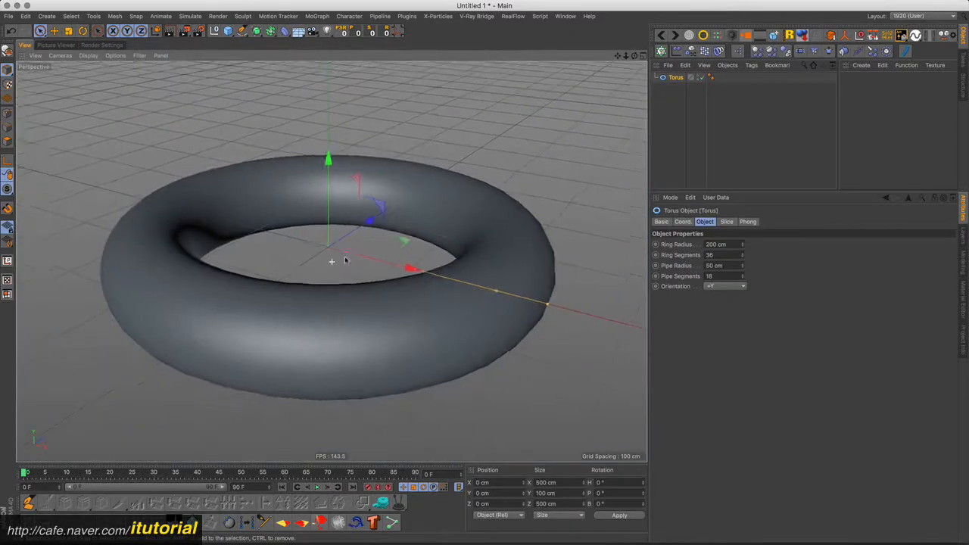
pyautogui.keyDown('alt'); pyautogui.moveTo(345, 259); pyautogui.dragTo(349, 258); pyautogui.keyUp('alt')
pyautogui.scroll(-2, 360, 249)
pyautogui.keyDown('alt'); pyautogui.moveTo(358, 257); pyautogui.dragTo(324, 267, button='middle'); pyautogui.keyUp('alt')
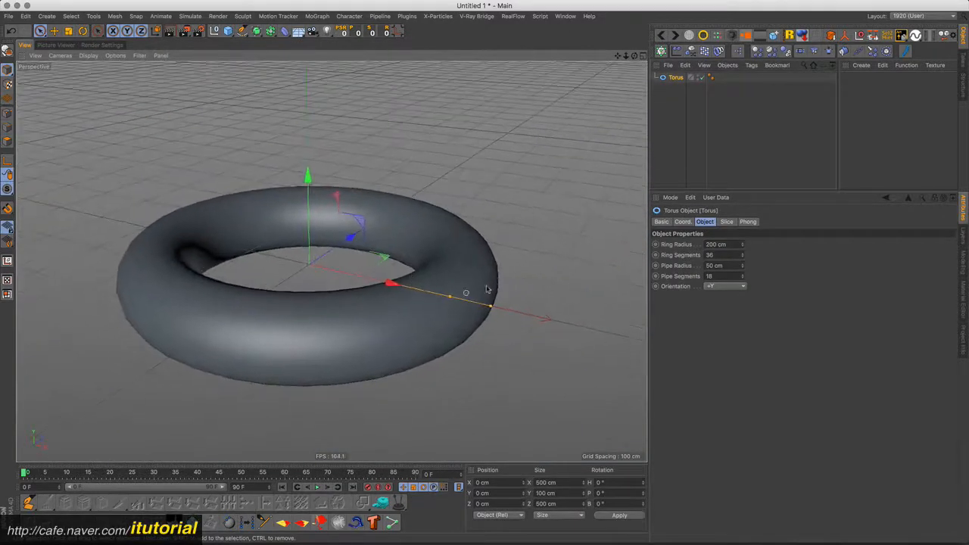
# Lower the Phong Angle of the torus's Phong tag to 16° and inspect the shading around the ring
pyautogui.click(710, 77)
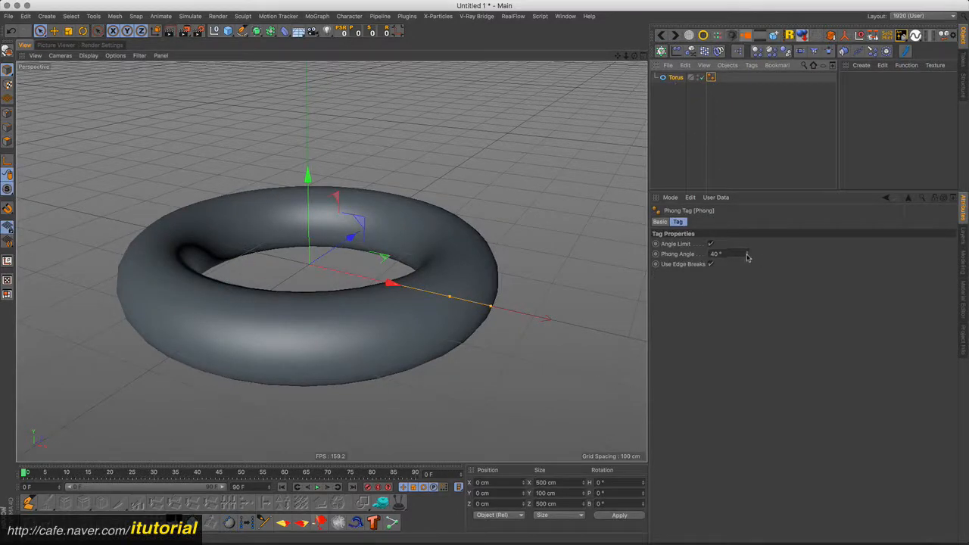
pyautogui.moveTo(745, 261); pyautogui.dragTo(744, 269)
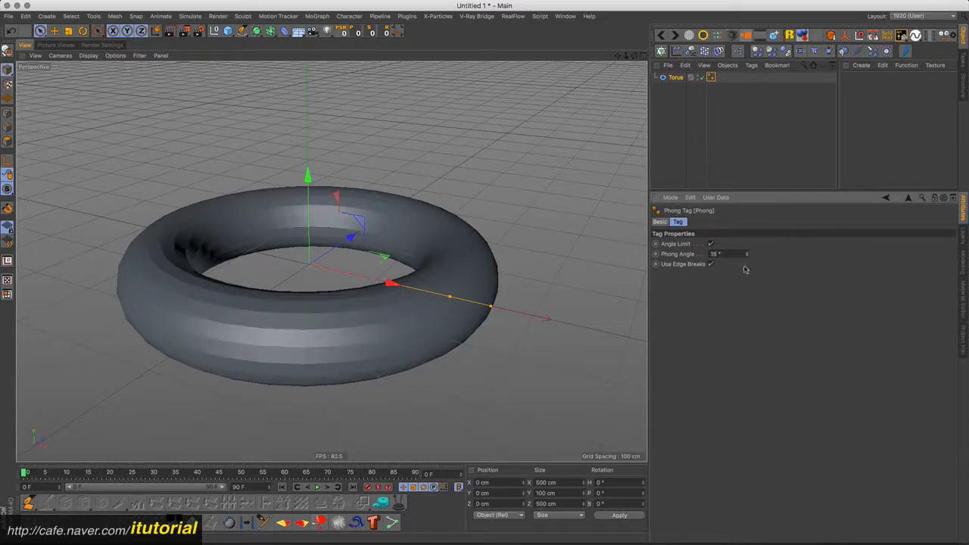
pyautogui.keyDown('alt'); pyautogui.moveTo(335, 303); pyautogui.dragTo(375, 288); pyautogui.keyUp('alt')
pyautogui.click(393, 274)
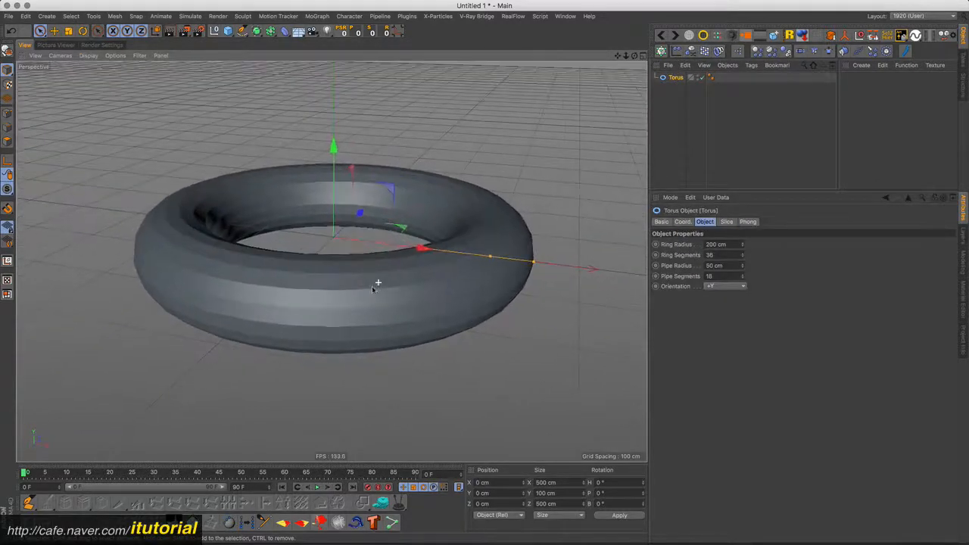
pyautogui.click(710, 78)
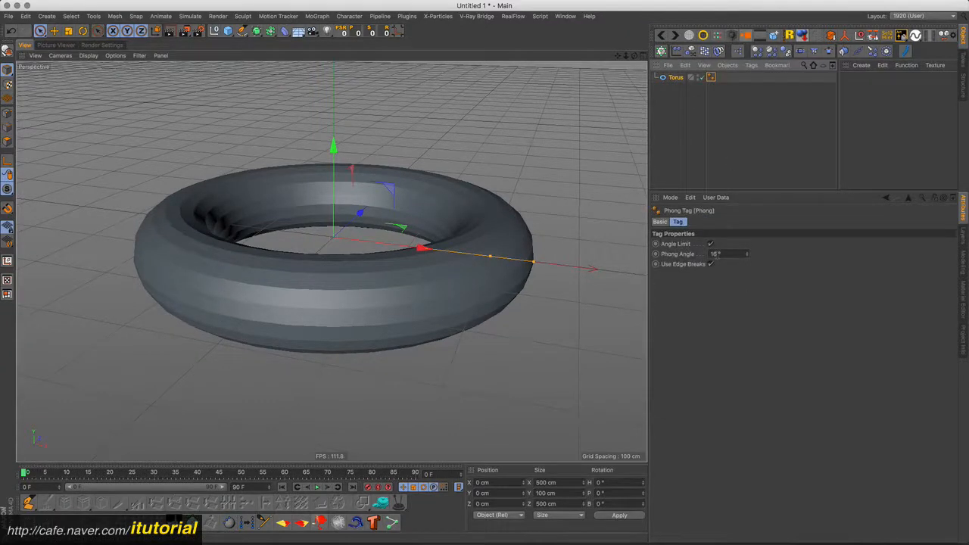
pyautogui.keyDown('alt'); pyautogui.moveTo(308, 277); pyautogui.dragTo(244, 268); pyautogui.keyUp('alt')
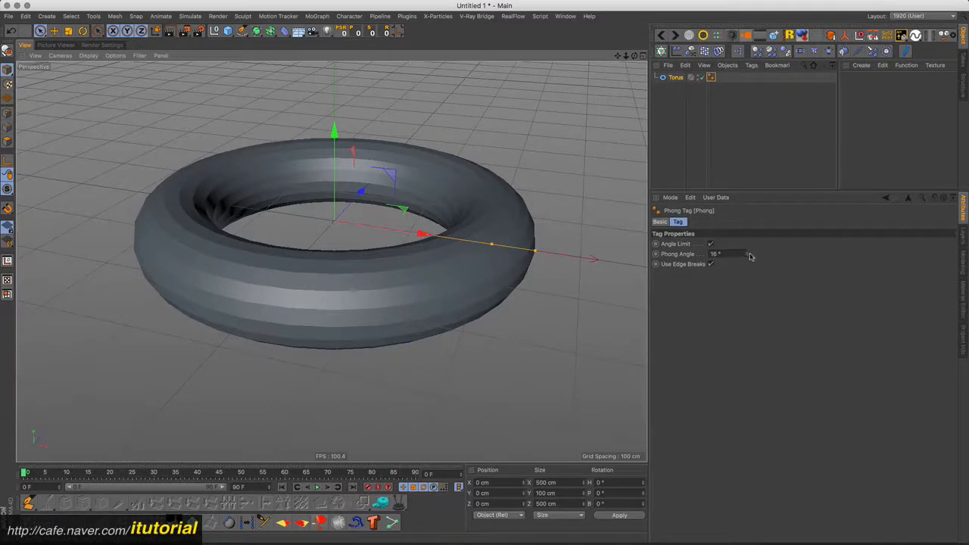
# Try a Phong Angle of 1° on the torus, and undo the change
pyautogui.moveTo(747, 254); pyautogui.dragTo(747, 266)
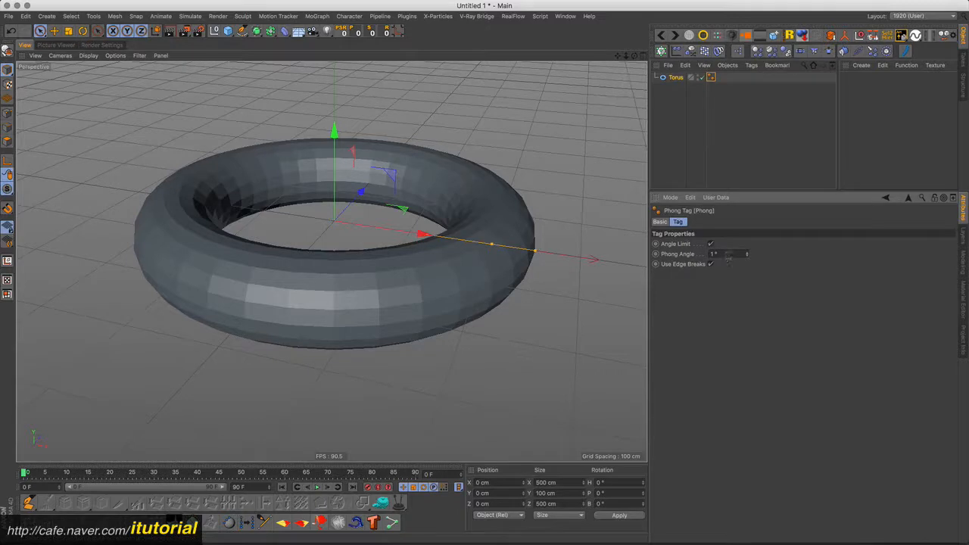
pyautogui.press('super+z')
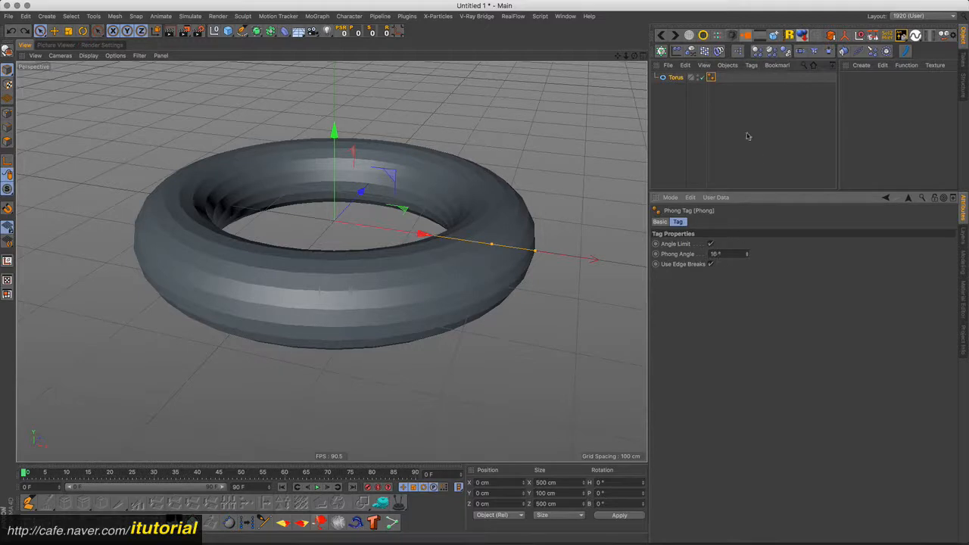
# Duplicate the torus and raise the copy about 128 cm along the Y axis above the original
pyautogui.keyDown('ctrl'); pyautogui.moveTo(679, 79); pyautogui.dragTo(680, 92); pyautogui.keyUp('ctrl')
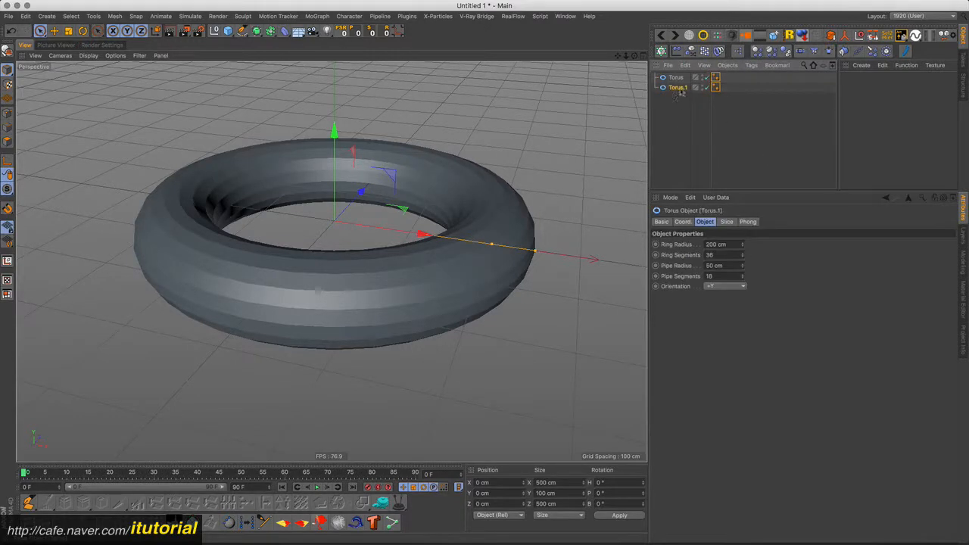
pyautogui.click(680, 100)
pyautogui.click(678, 89)
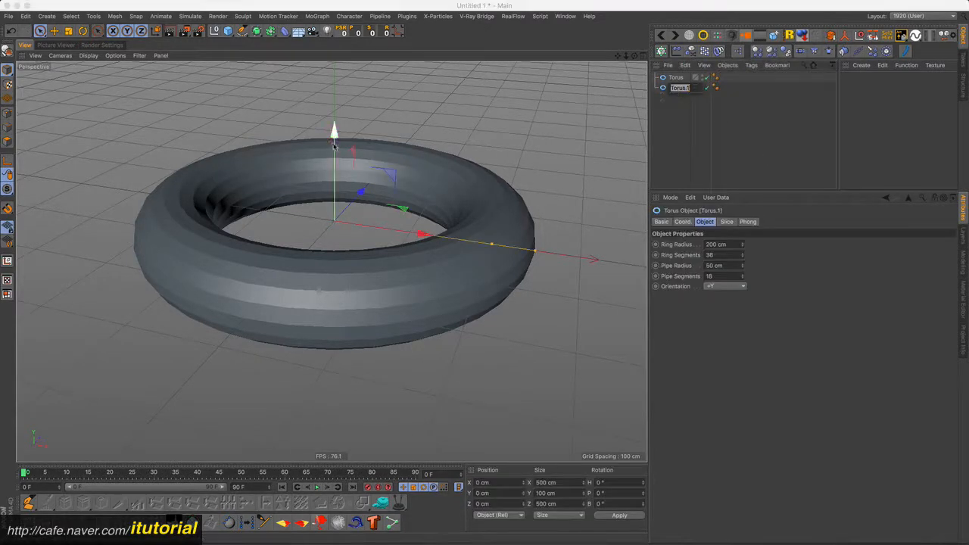
pyautogui.moveTo(335, 145); pyautogui.dragTo(347, 43)
pyautogui.scroll(-5, 339, 195)
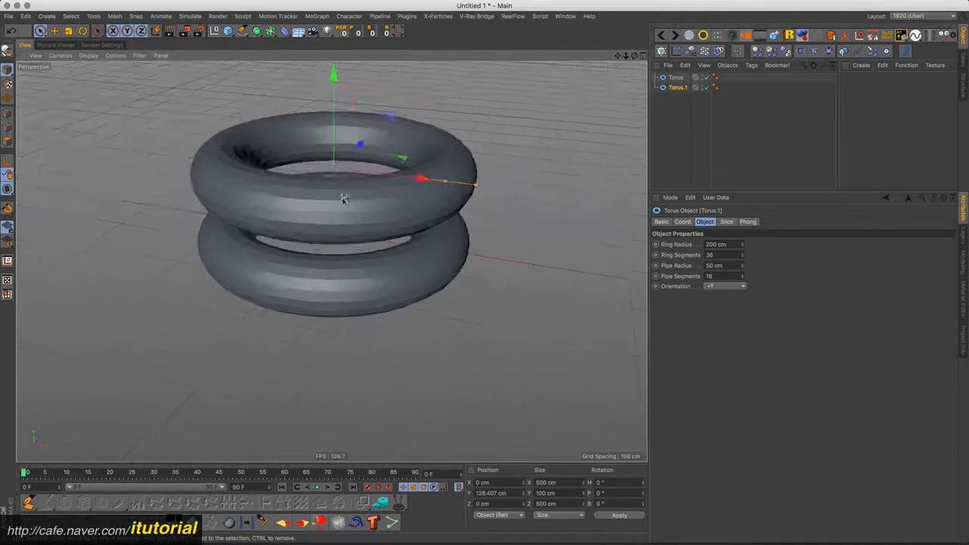
pyautogui.keyDown('alt'); pyautogui.moveTo(345, 198); pyautogui.dragTo(356, 209, button='middle'); pyautogui.keyUp('alt')
# Set the Phong Angle of the upper torus's Phong tag to 0°
pyautogui.click(716, 78)
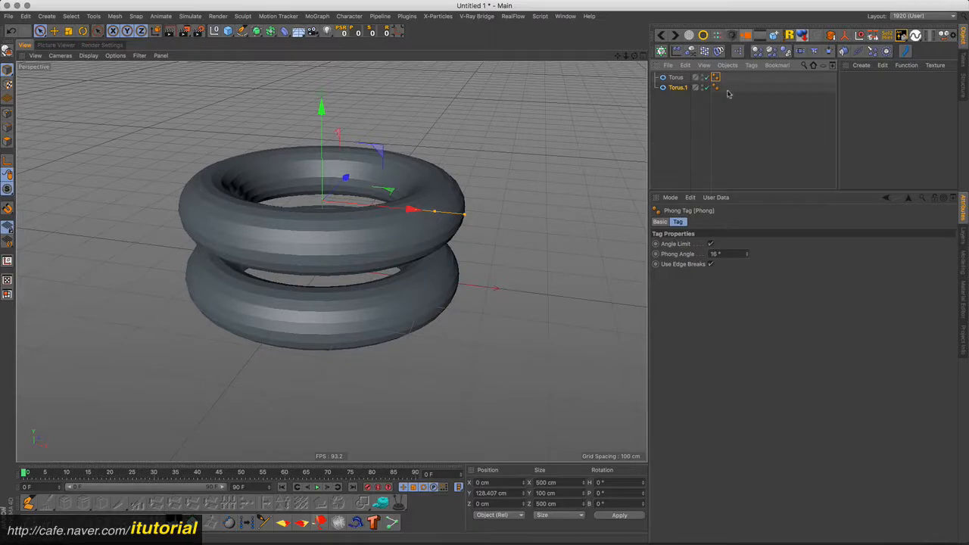
pyautogui.click(716, 87)
pyautogui.write('0')
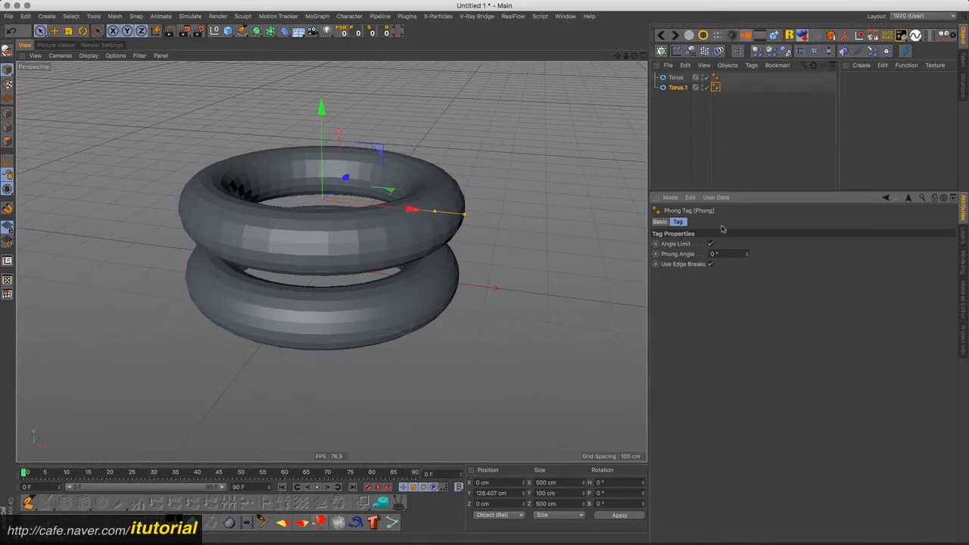
# Set the lower torus's Phong Angle to 32° and compare the shading of the two rings
pyautogui.click(715, 78)
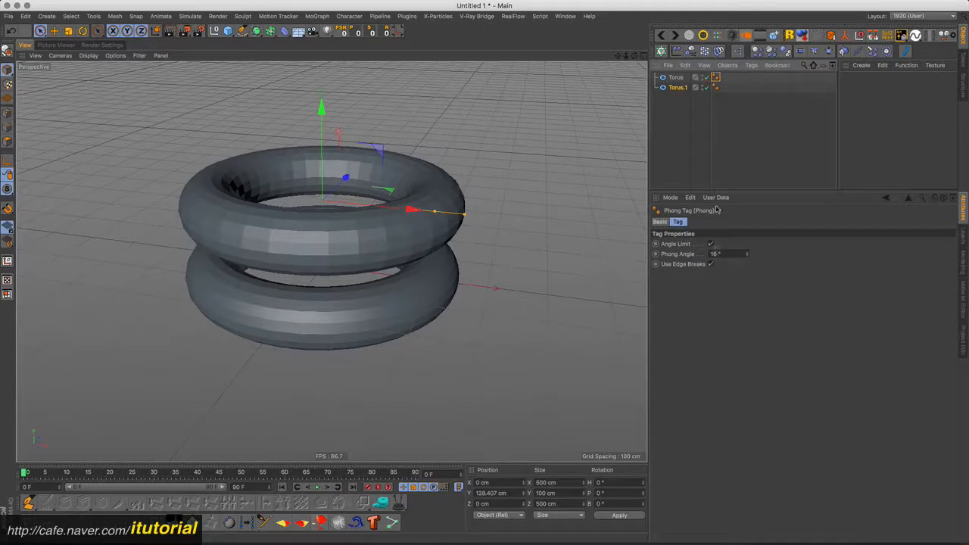
pyautogui.click(715, 254)
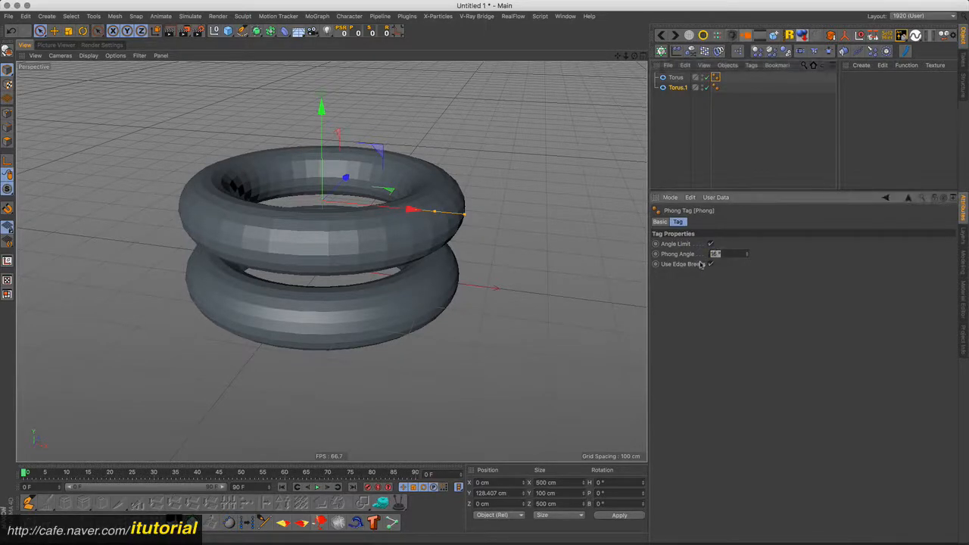
pyautogui.write('32')
pyautogui.press('Return')
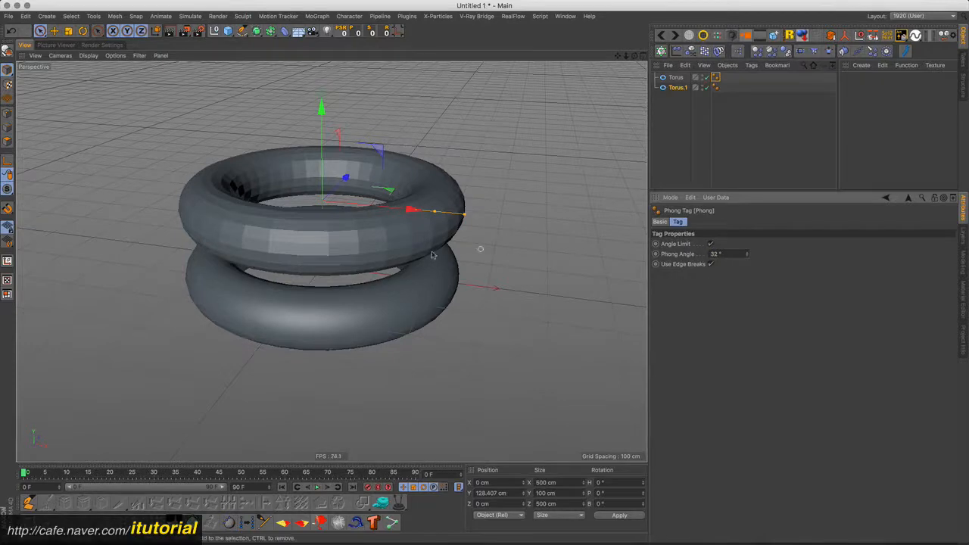
pyautogui.keyDown('alt'); pyautogui.moveTo(372, 270); pyautogui.dragTo(380, 266, button='middle'); pyautogui.keyUp('alt')
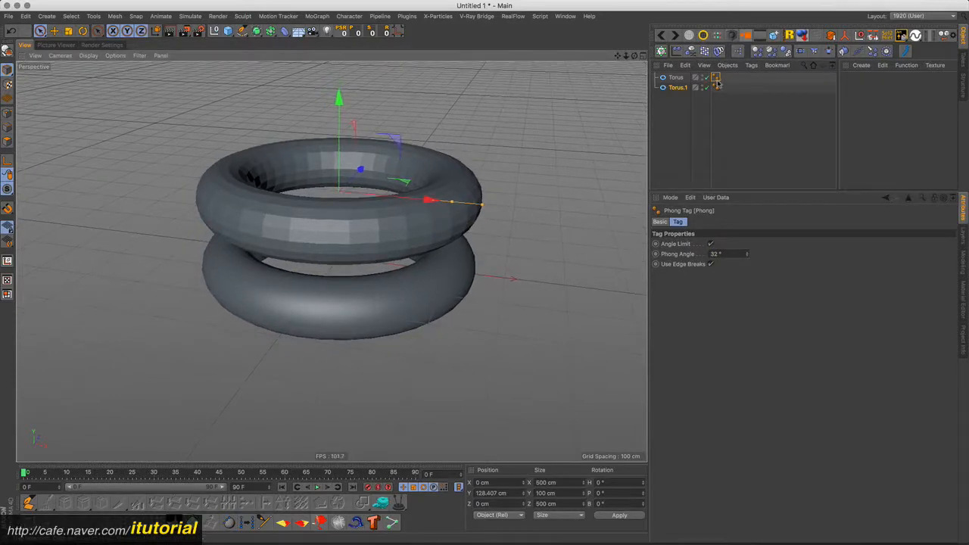
pyautogui.moveTo(340, 298)
pyautogui.keyDown('alt'); pyautogui.mouseDown()
pyautogui.moveTo(344, 289)
pyautogui.moveTo(336, 302)
pyautogui.mouseUp(); pyautogui.keyUp('alt')
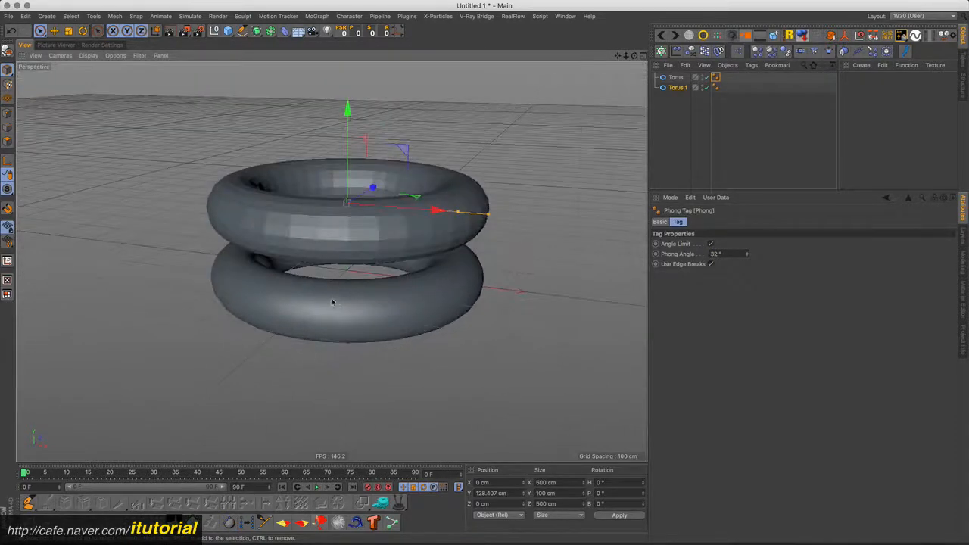
pyautogui.click(715, 87)
pyautogui.click(355, 210)
pyautogui.keyDown('alt'); pyautogui.moveTo(353, 210); pyautogui.dragTo(368, 235); pyautogui.keyUp('alt')
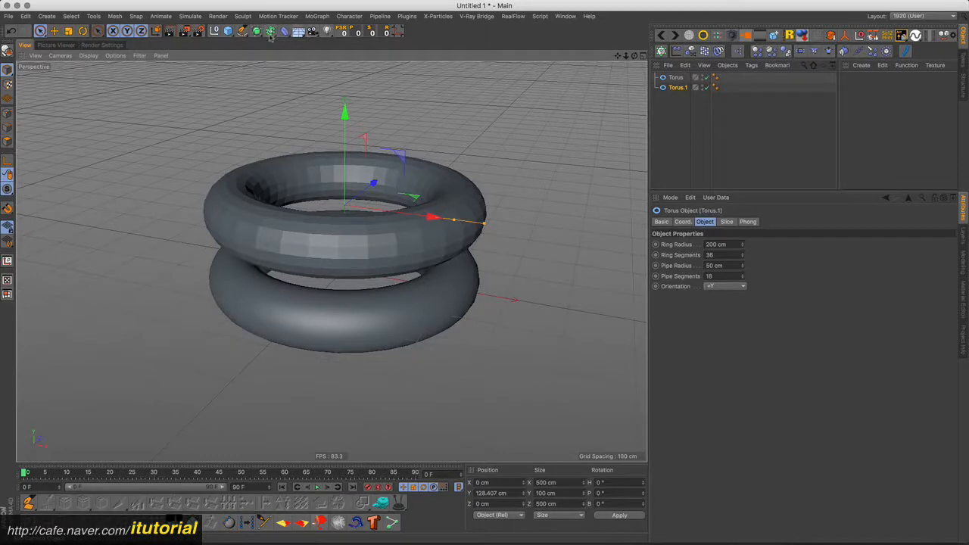
# Add a Connect object and make both toruses its children
pyautogui.moveTo(271, 35); pyautogui.dragTo(379, 63)
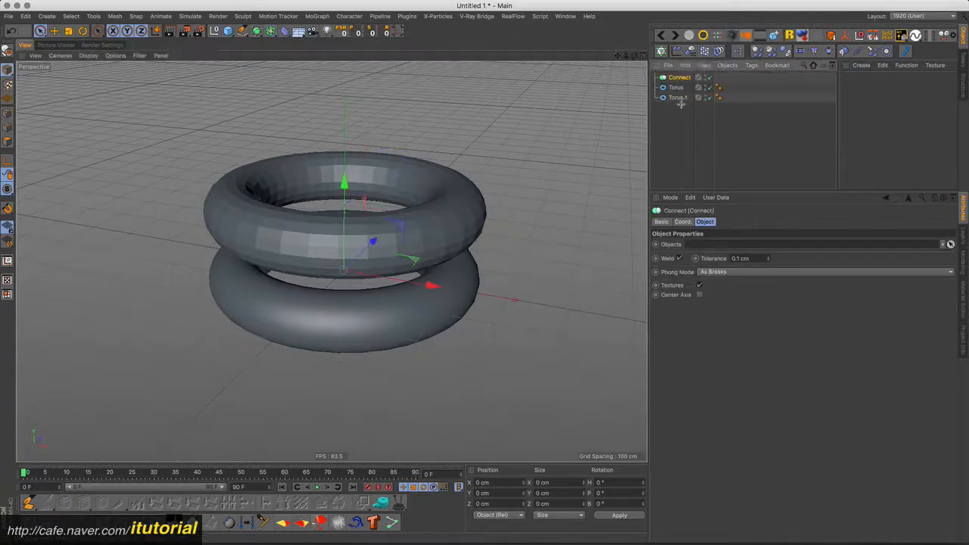
pyautogui.moveTo(681, 104); pyautogui.dragTo(683, 78)
pyautogui.click(684, 78)
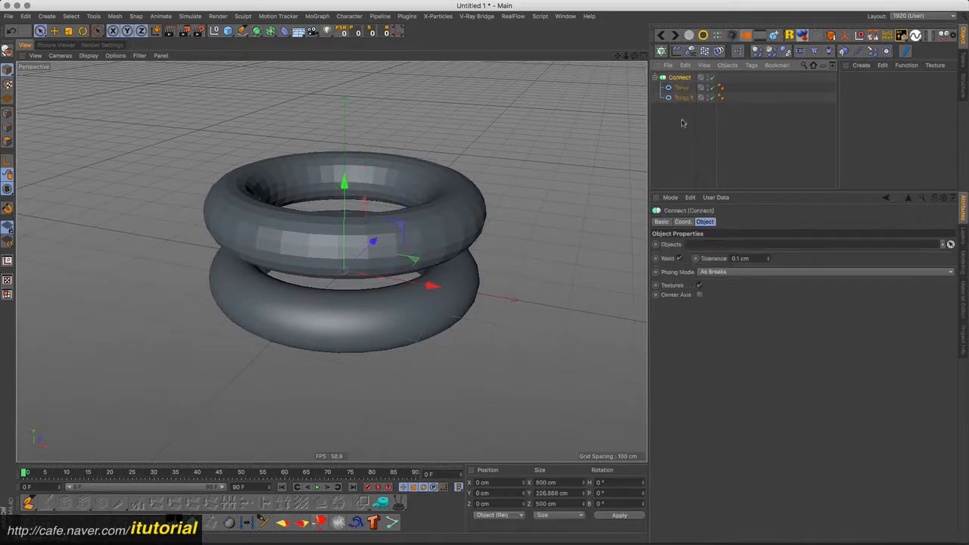
# Set the Connect object's Phong Mode to Highest and inspect the shading of both rings
pyautogui.click(721, 273)
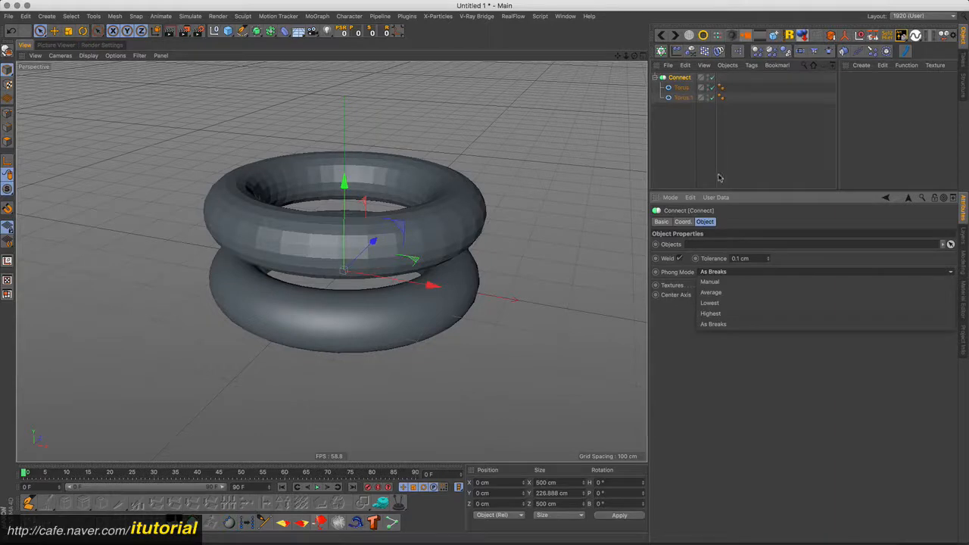
pyautogui.click(716, 314)
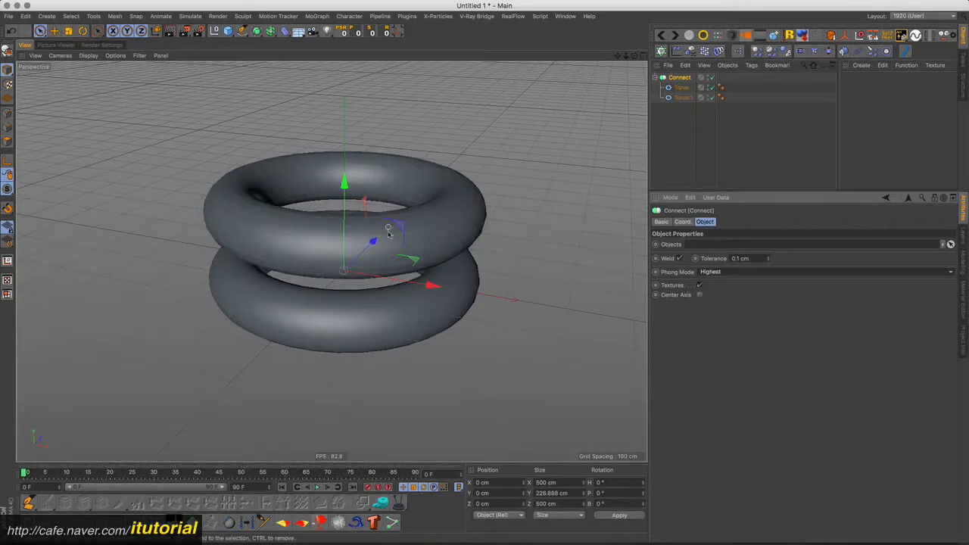
pyautogui.keyDown('alt'); pyautogui.moveTo(385, 245); pyautogui.dragTo(396, 238); pyautogui.keyUp('alt')
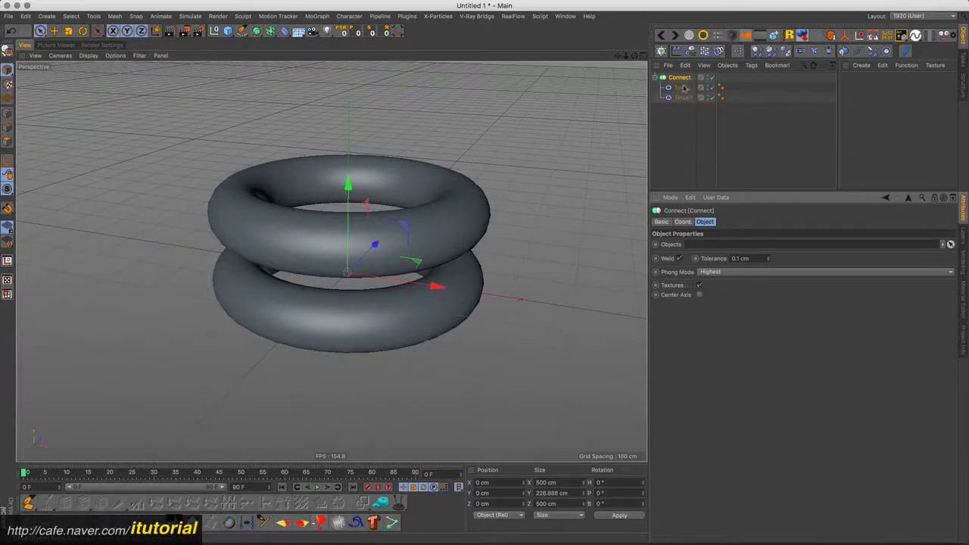
# Check both toruses' Phong tags and switch the Connect object's Phong Mode to Lowest
pyautogui.click(734, 273)
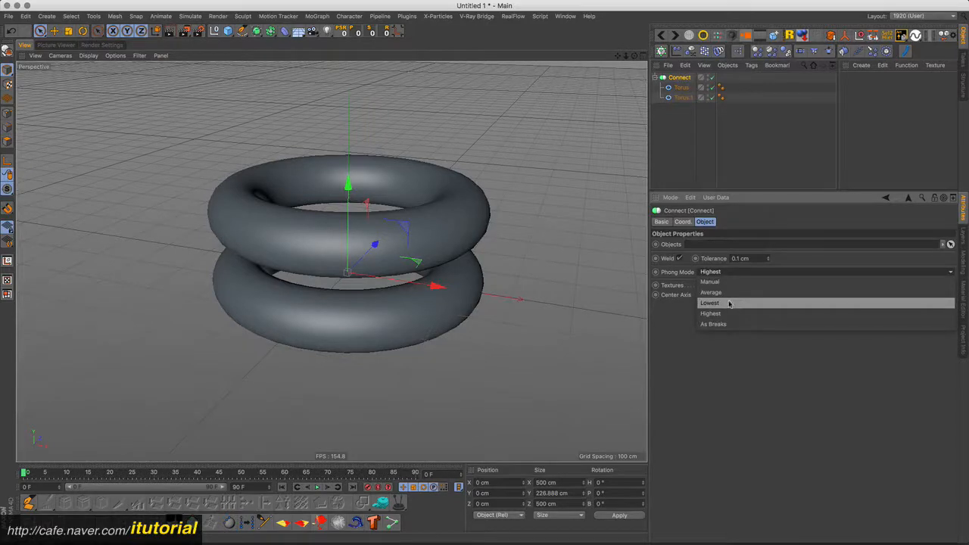
pyautogui.click(729, 100)
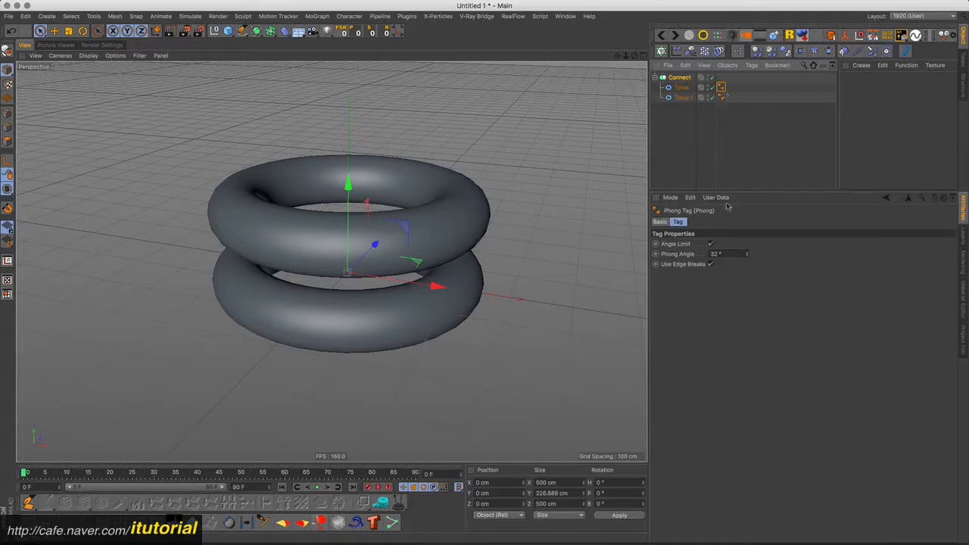
pyautogui.click(721, 99)
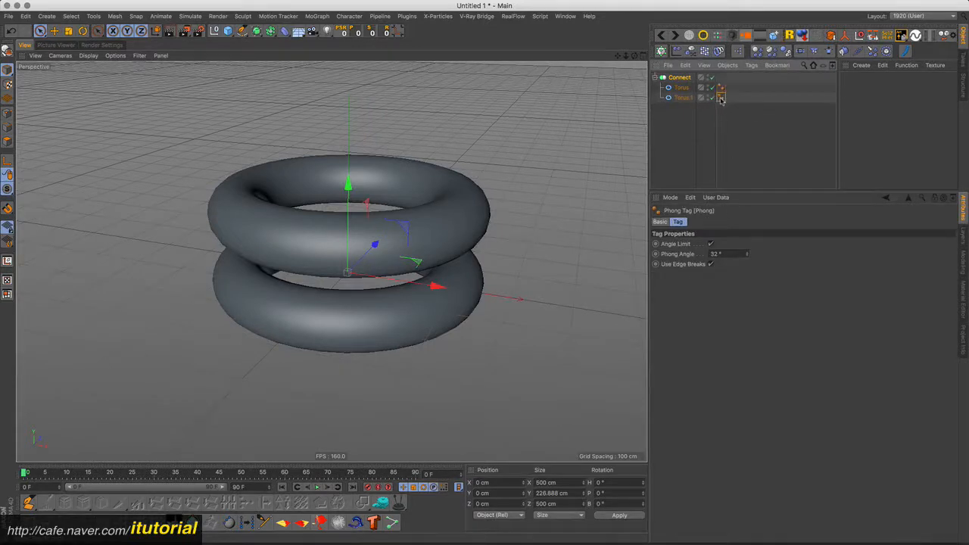
pyautogui.click(679, 77)
pyautogui.click(726, 273)
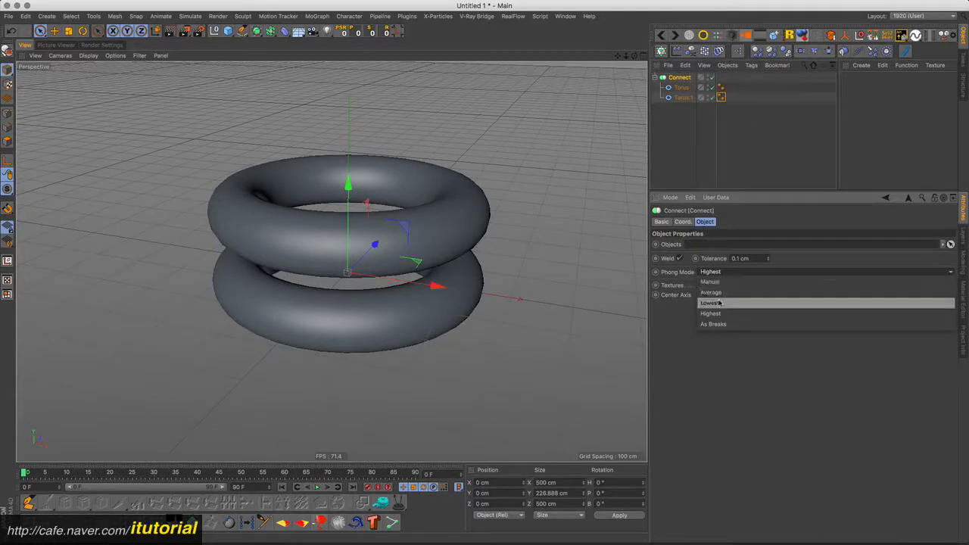
pyautogui.click(721, 302)
pyautogui.keyDown('alt'); pyautogui.moveTo(421, 259); pyautogui.dragTo(392, 259); pyautogui.keyUp('alt')
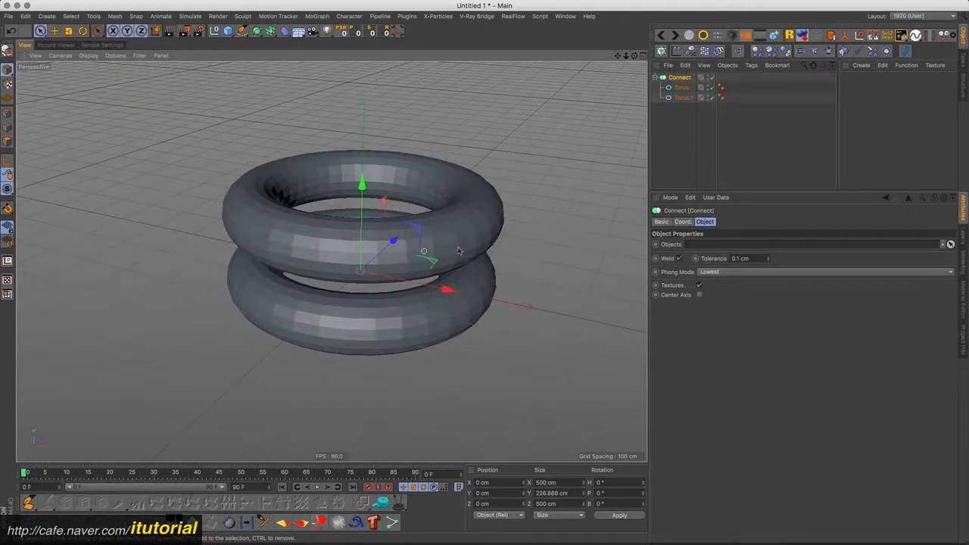
# Change the Connect object's Phong Mode to Average and examine the shading on both rings
pyautogui.click(731, 273)
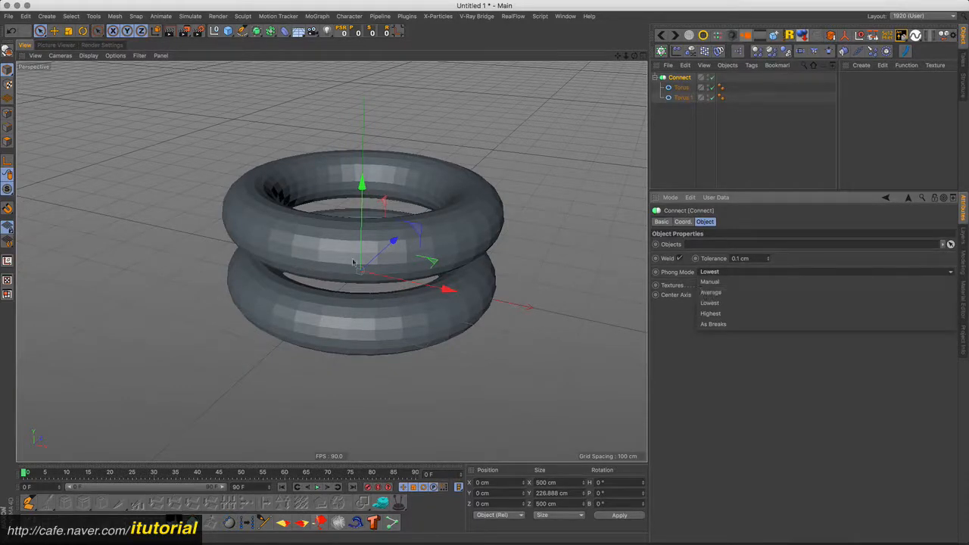
pyautogui.click(726, 293)
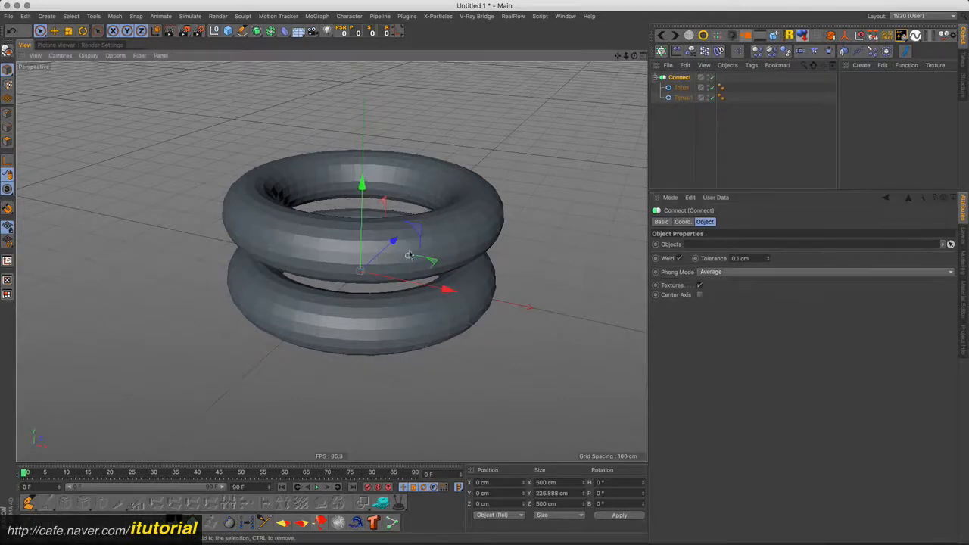
pyautogui.keyDown('alt'); pyautogui.moveTo(403, 258); pyautogui.dragTo(484, 291); pyautogui.keyUp('alt')
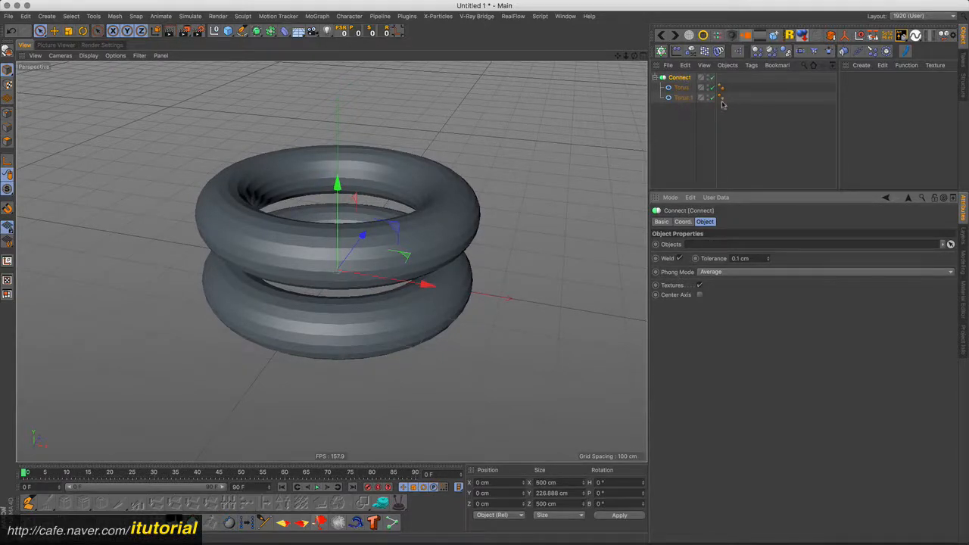
# Switch the Connect object's Phong Mode to As Breaks
pyautogui.click(740, 273)
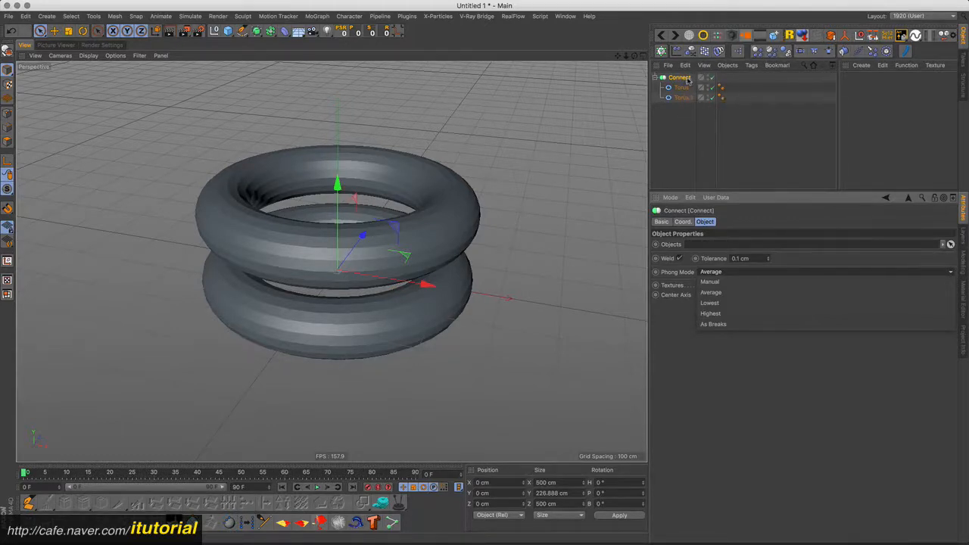
pyautogui.click(683, 78)
pyautogui.click(716, 272)
pyautogui.click(724, 325)
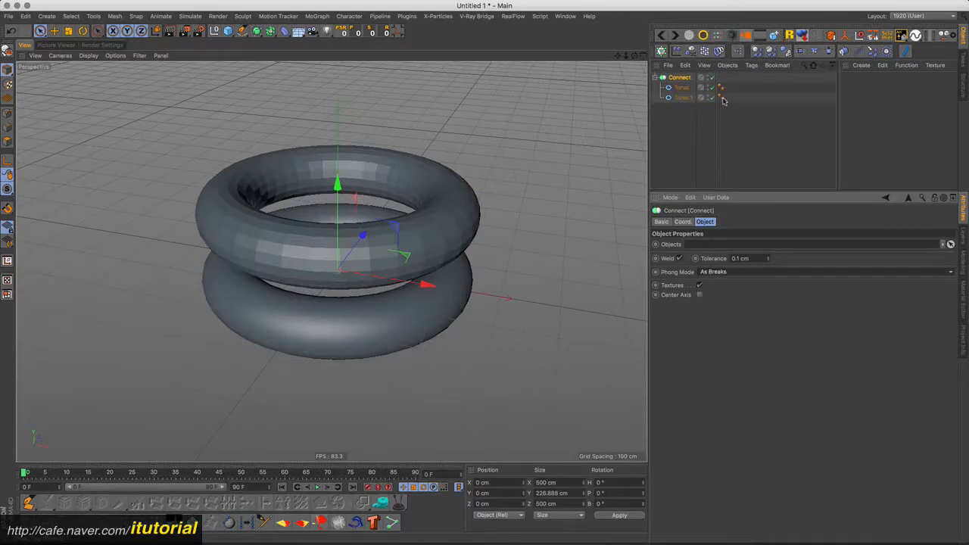
# Review the Phong Angle and Use Edge Breaks settings of both toruses against the Connect object's Phong Mode
pyautogui.click(685, 88)
pyautogui.click(720, 87)
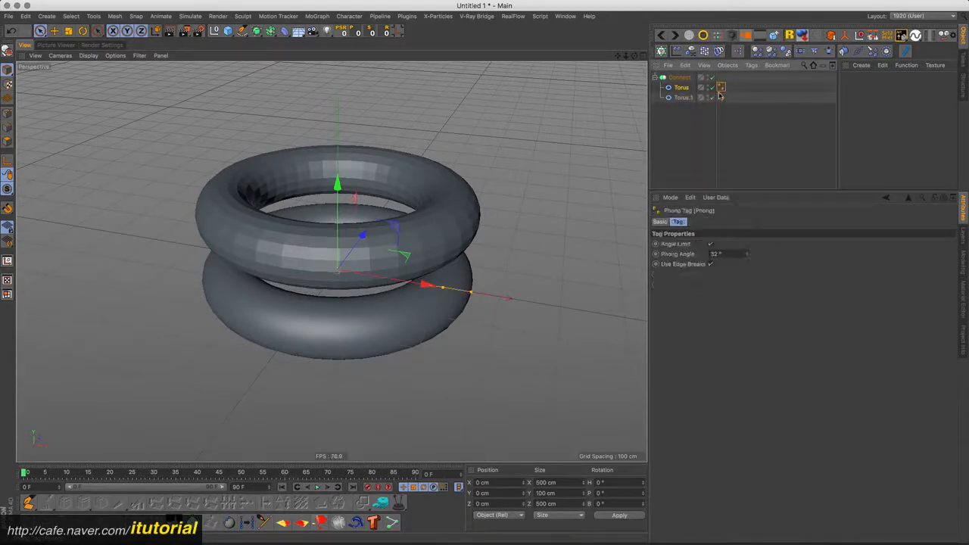
pyautogui.click(683, 98)
pyautogui.click(720, 97)
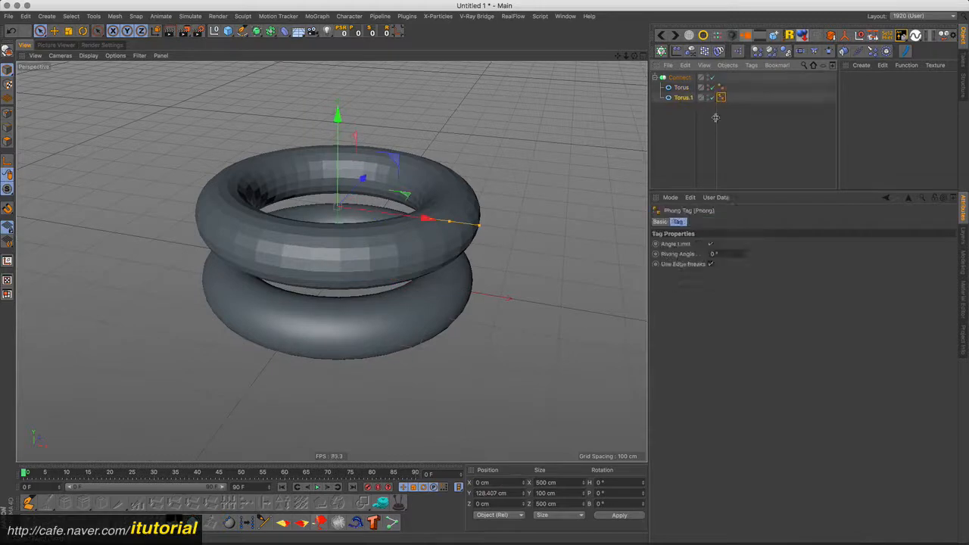
pyautogui.click(684, 78)
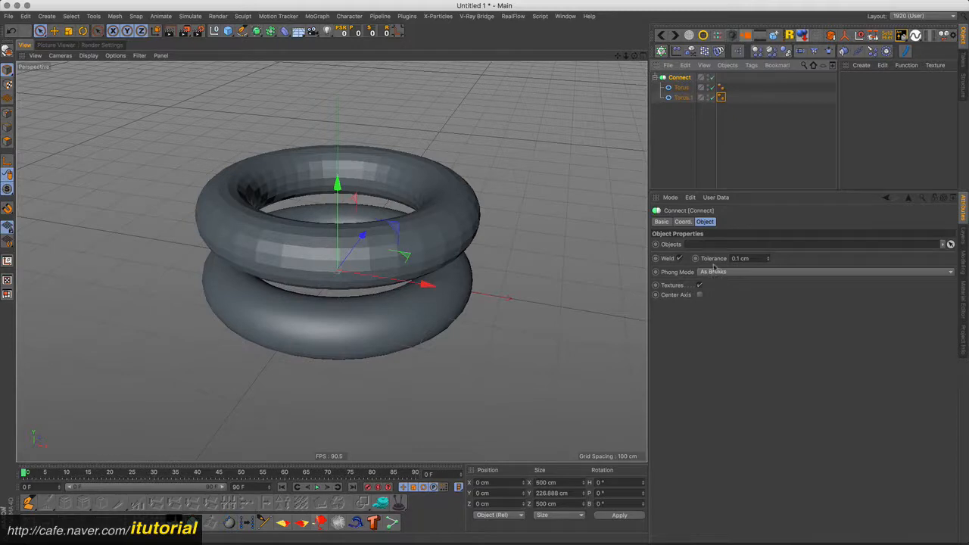
pyautogui.click(721, 99)
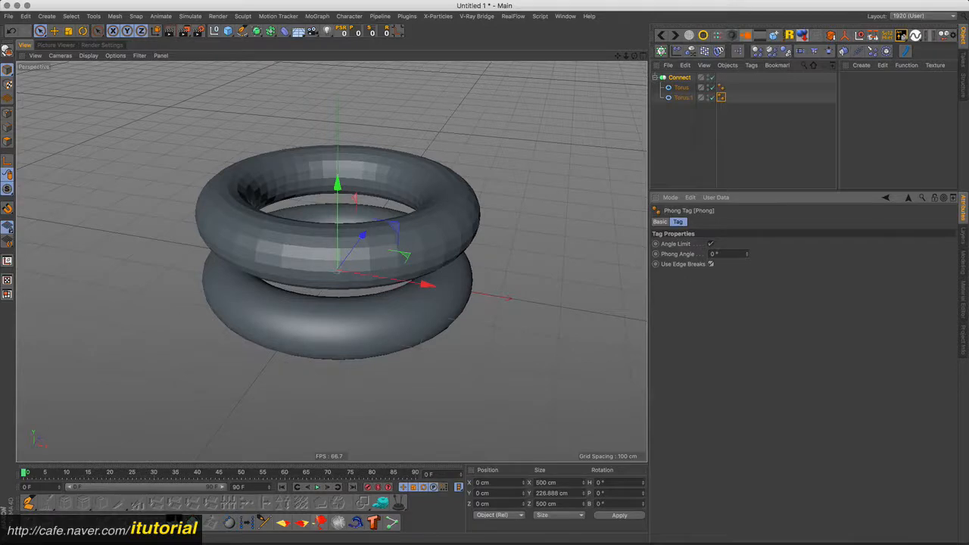
pyautogui.click(684, 77)
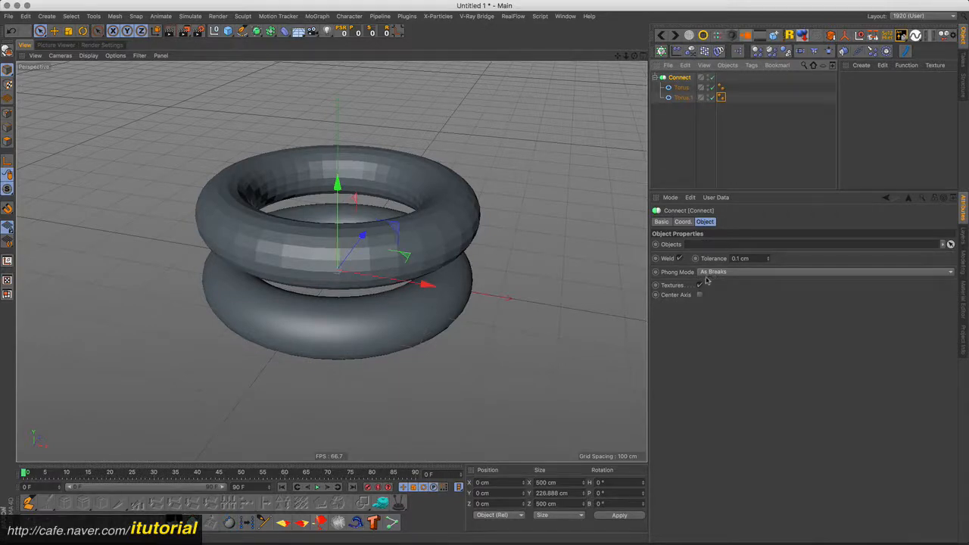
pyautogui.click(677, 107)
# Set the Phong Mode of the Connect object to Manual
pyautogui.click(684, 78)
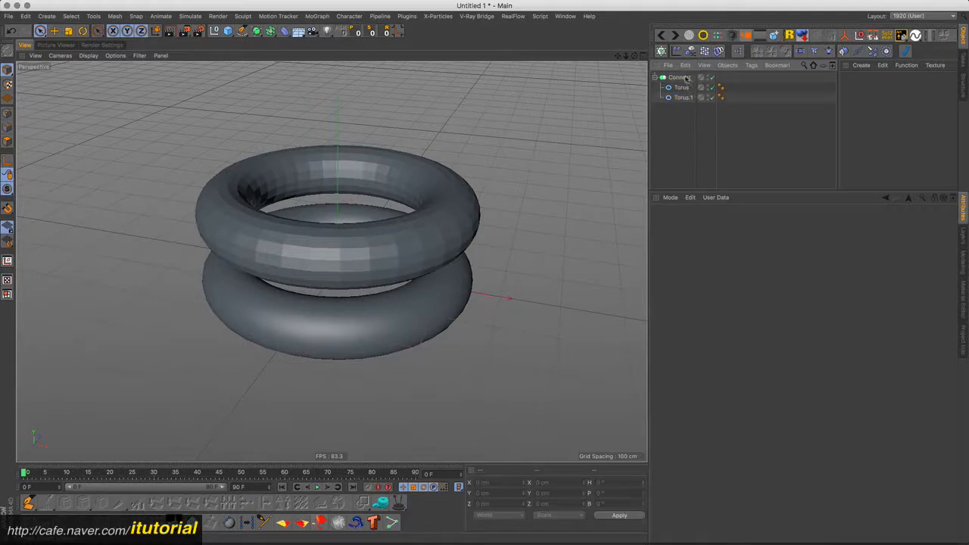
pyautogui.click(724, 271)
pyautogui.click(717, 281)
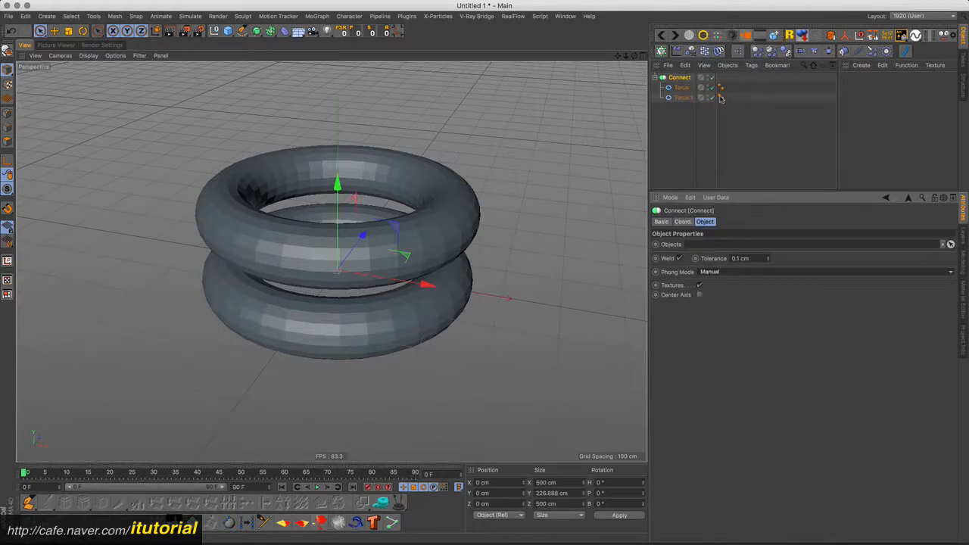
# Add a Phong tag to the Connect object, enable its Angle Limit and set the Phong Angle to 10°
pyautogui.moveTo(723, 100)
pyautogui.mouseDown()
pyautogui.moveTo(725, 78)
pyautogui.moveTo(723, 88)
pyautogui.mouseUp()
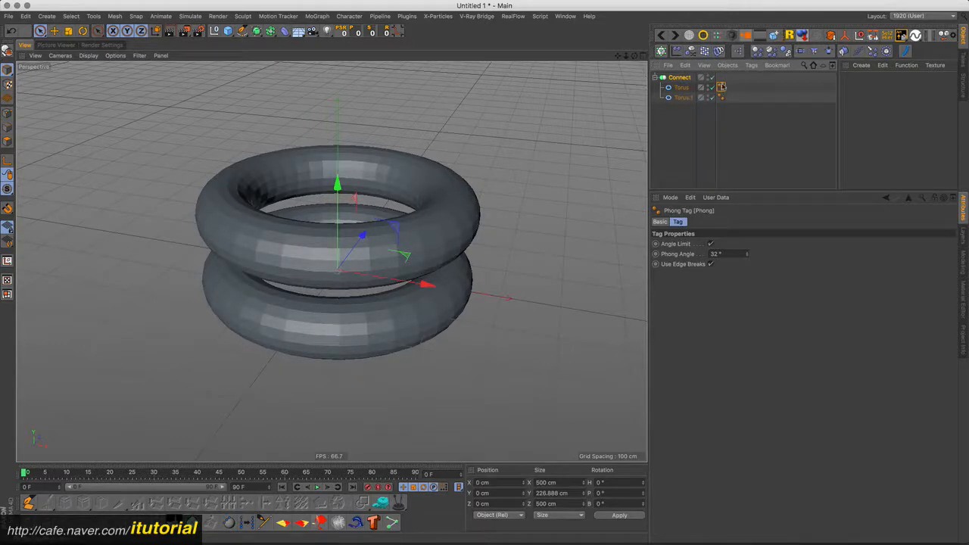
pyautogui.click(685, 78)
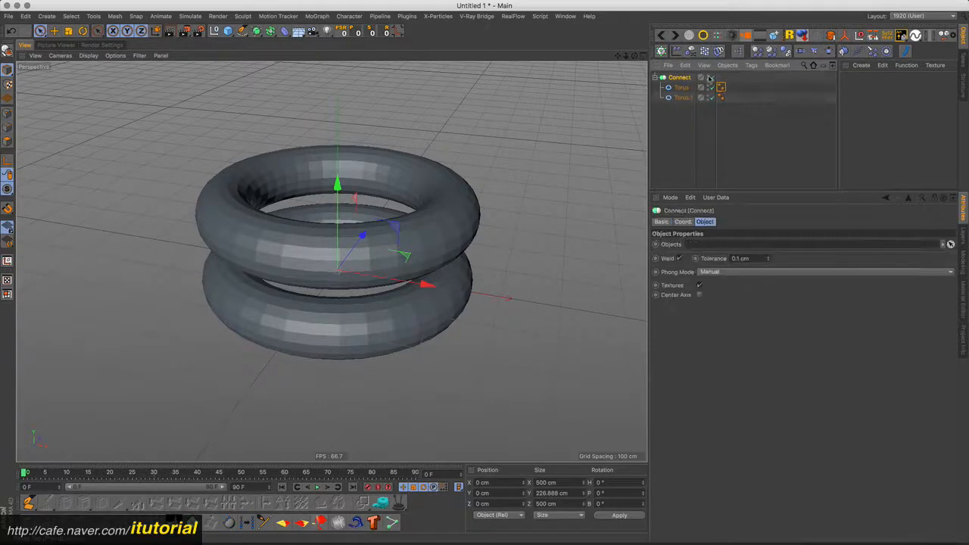
pyautogui.click(751, 65)
pyautogui.moveTo(779, 80)
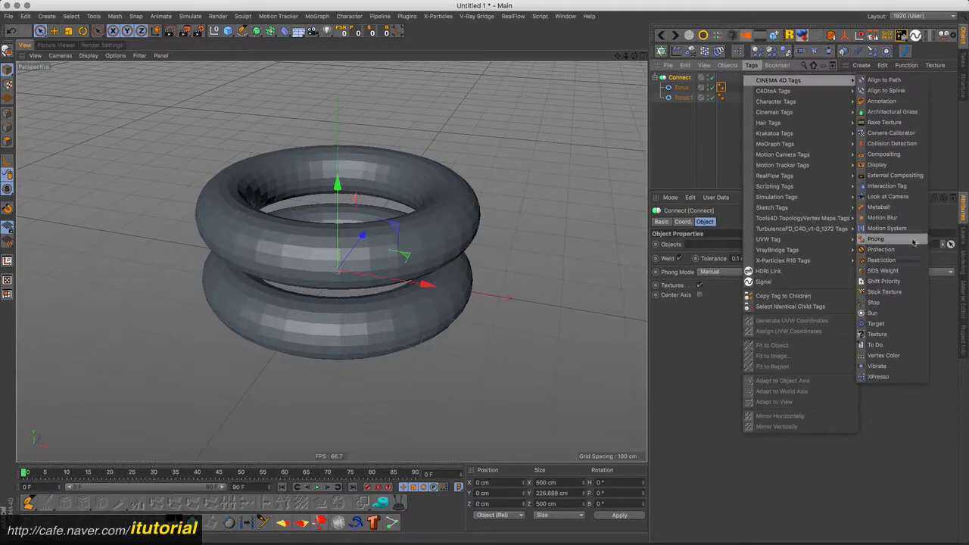
pyautogui.click(875, 238)
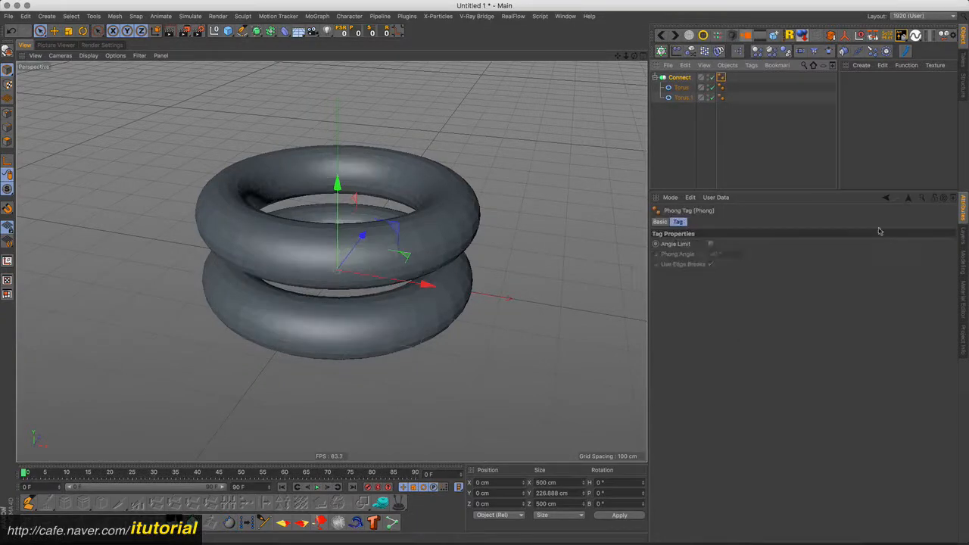
pyautogui.click(710, 243)
pyautogui.moveTo(748, 255)
pyautogui.mouseDown()
pyautogui.moveTo(745, 278)
pyautogui.moveTo(743, 263)
pyautogui.mouseUp()
# Delete the Phong tag from the Connect object
pyautogui.click(723, 91)
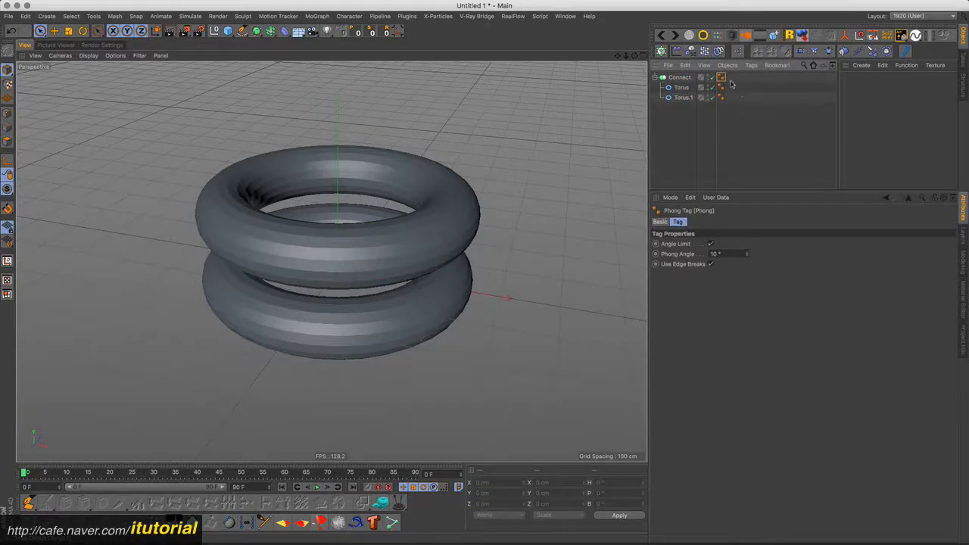
pyautogui.press('Delete')
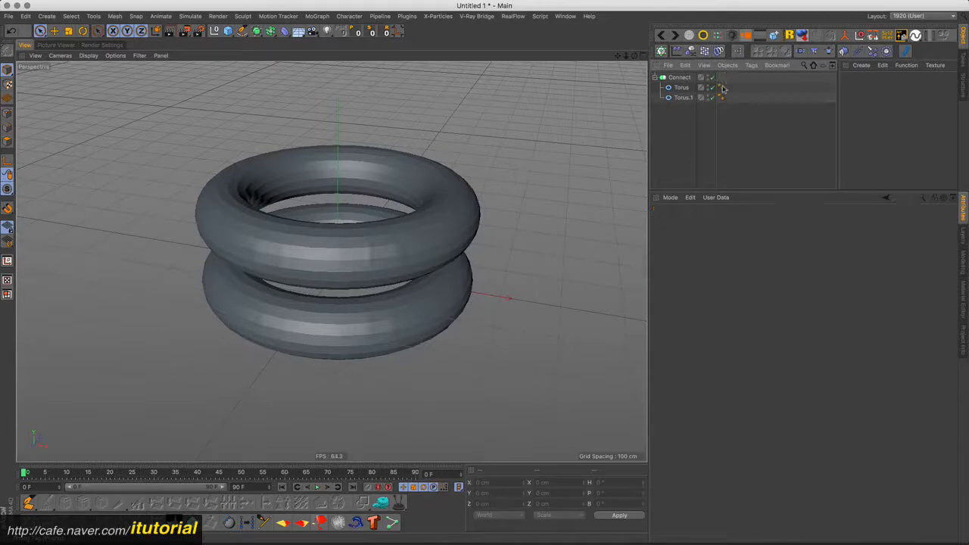
# Review the first torus's Phong tag settings and the Phong Mode options of the Connect object
pyautogui.moveTo(723, 89)
pyautogui.mouseDown()
pyautogui.moveTo(723, 79)
pyautogui.moveTo(722, 89)
pyautogui.mouseUp()
pyautogui.click(680, 77)
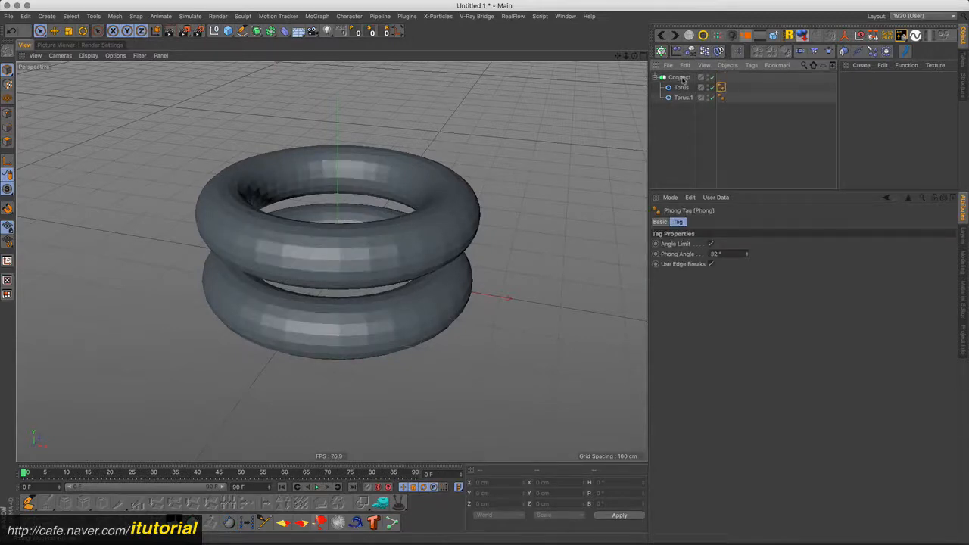
pyautogui.click(720, 274)
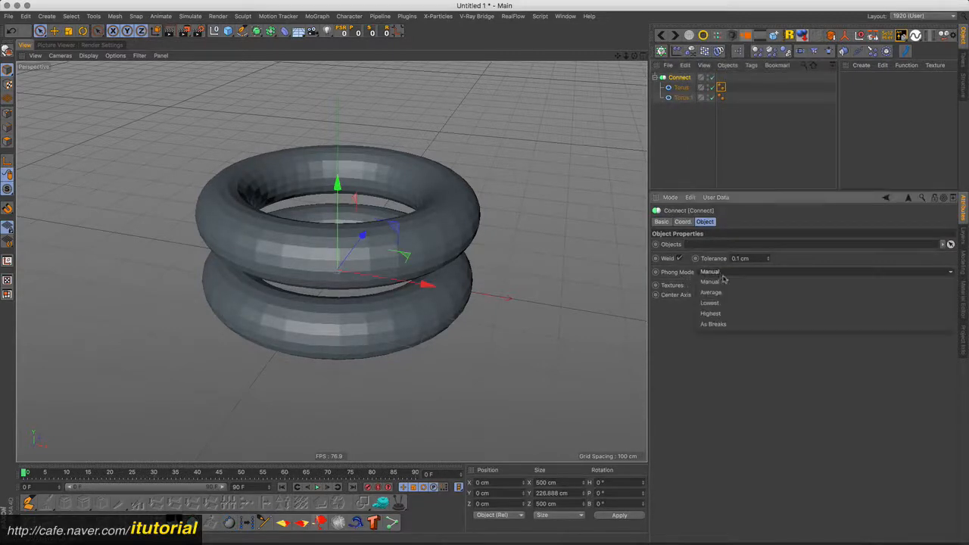
pyautogui.click(688, 121)
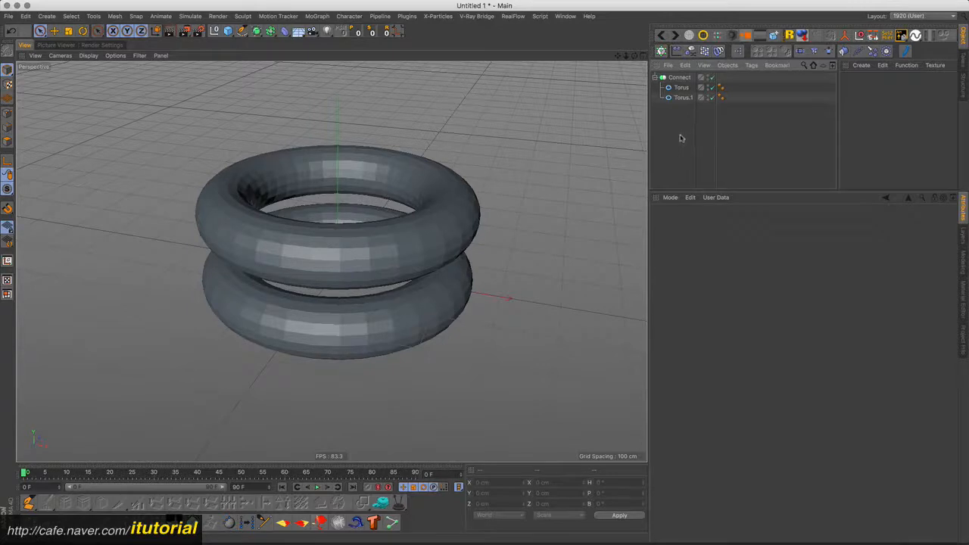
pyautogui.click(680, 78)
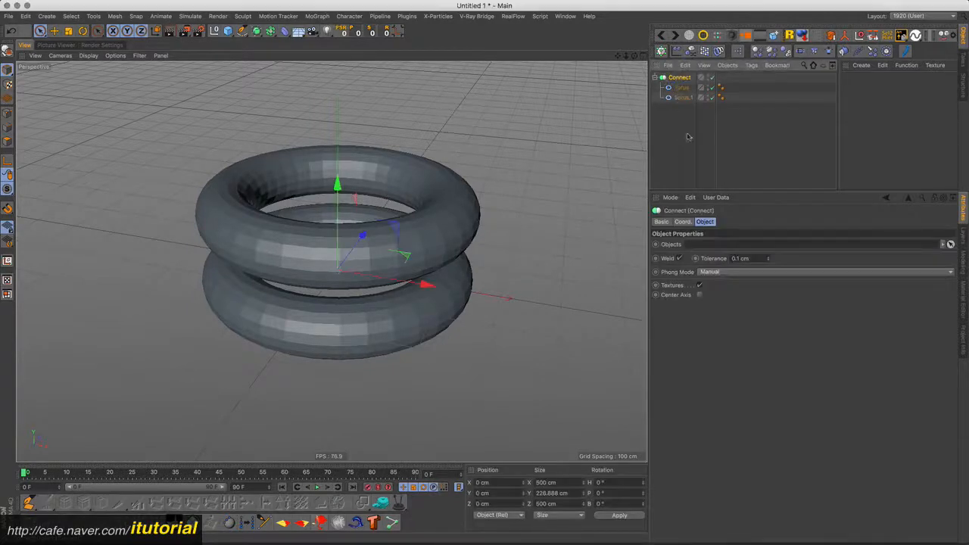
pyautogui.click(723, 271)
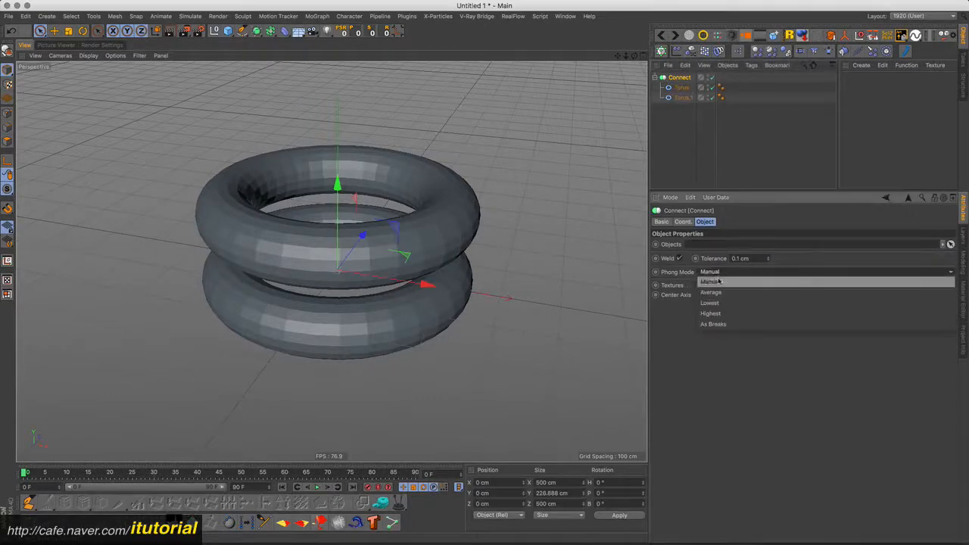
pyautogui.click(680, 316)
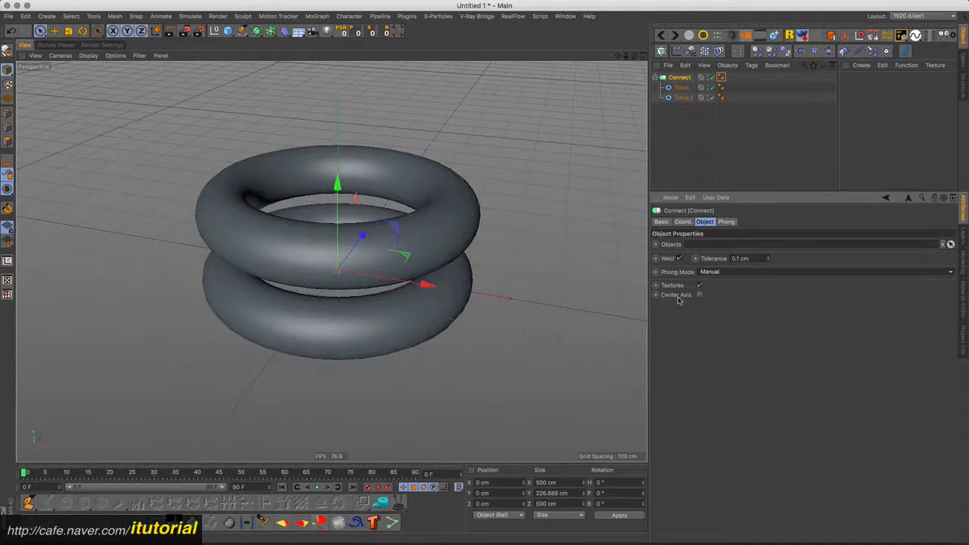